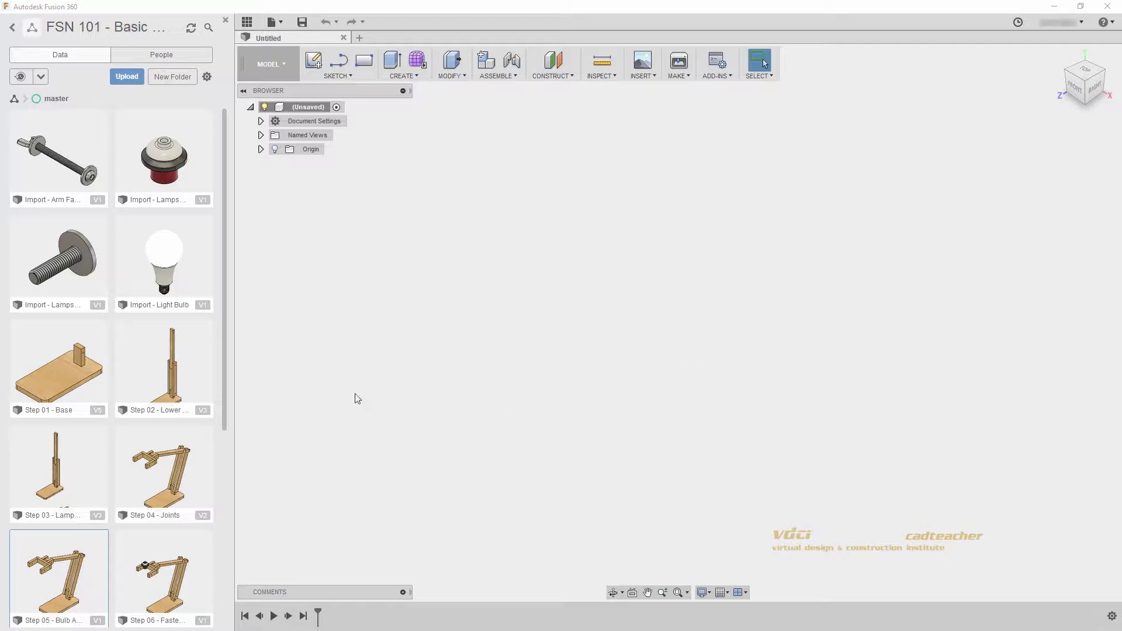
# Step: Open the 'Step 05 - Bulb Assembly' design from the Data panel
pyautogui.doubleClick(59, 578)
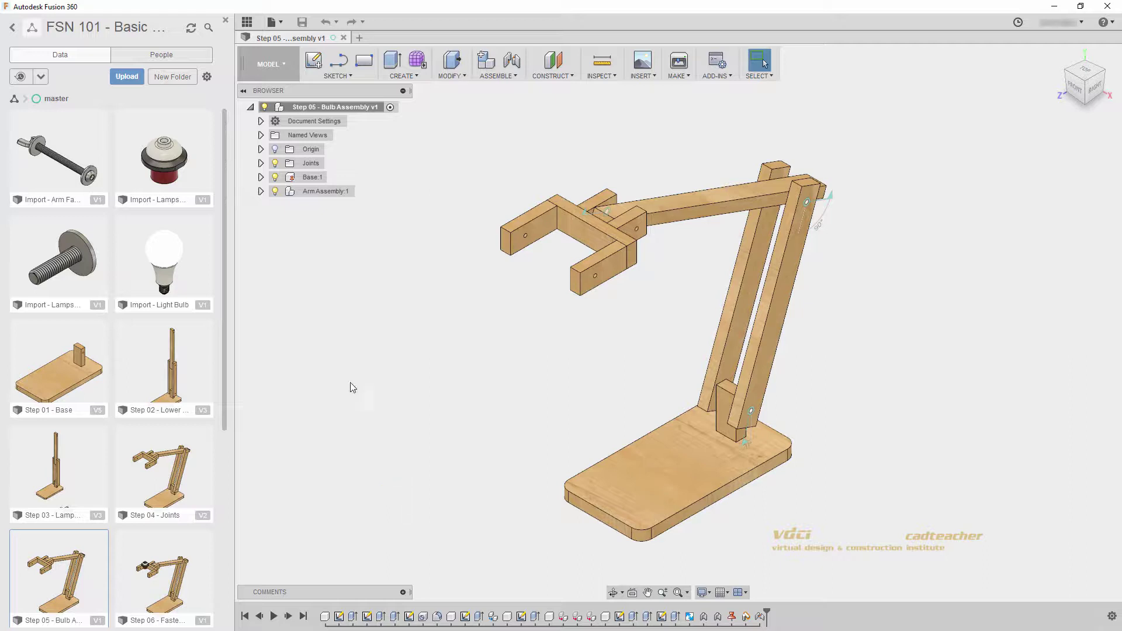
# Step: Insert 'Import - Lampshade Cap Assembly' into the design and move it up-left beside the lamp
pyautogui.click(155, 163)
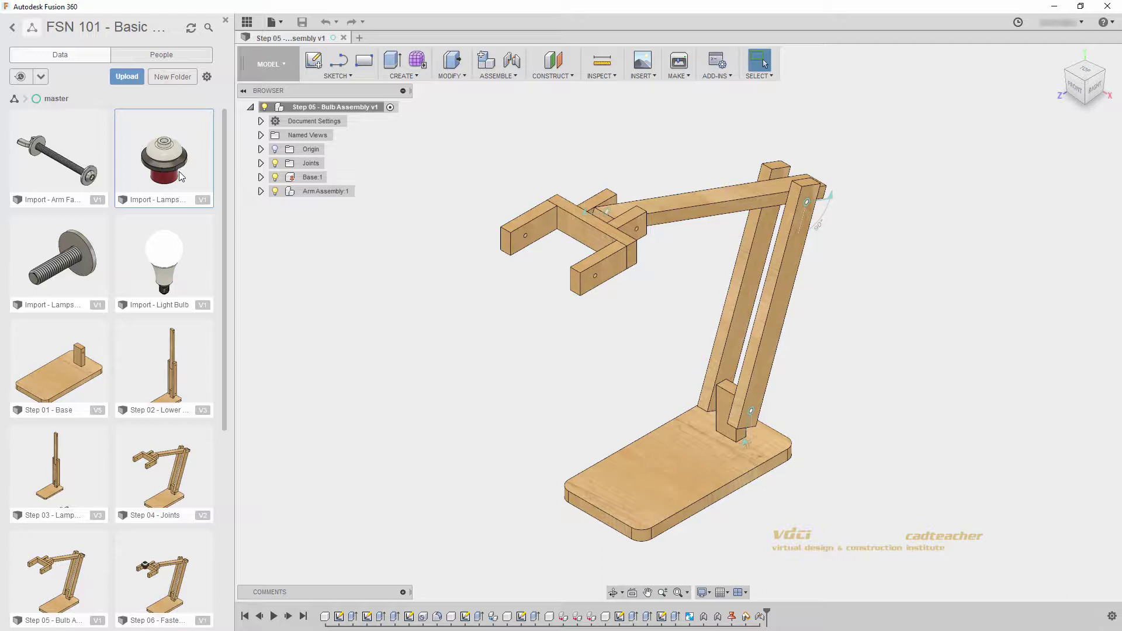
pyautogui.rightClick(179, 172)
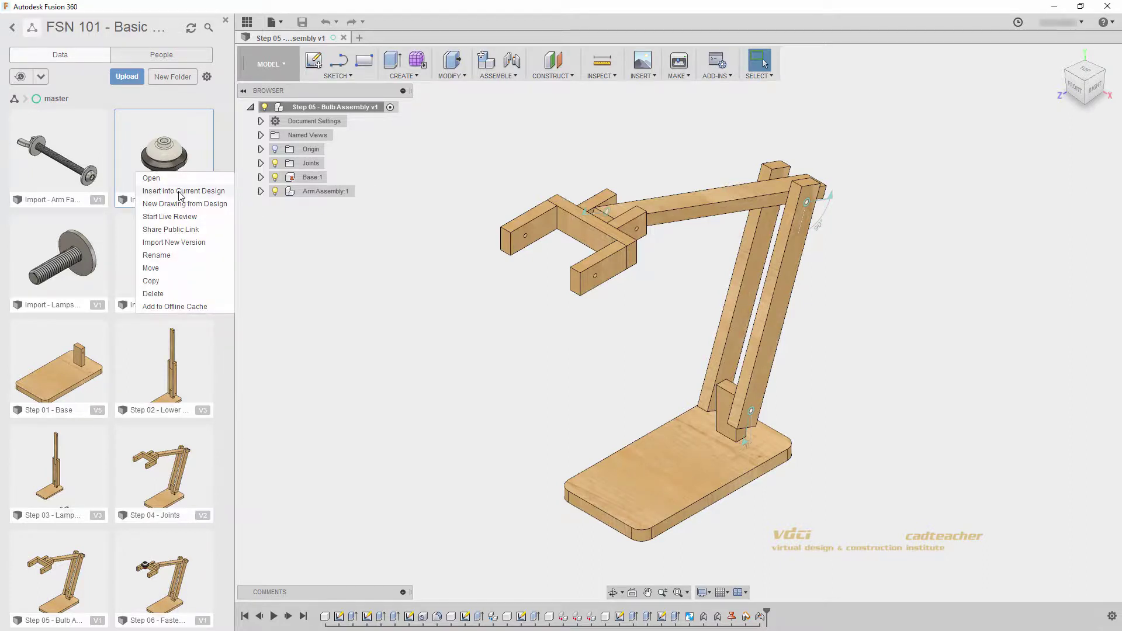
pyautogui.click(184, 168)
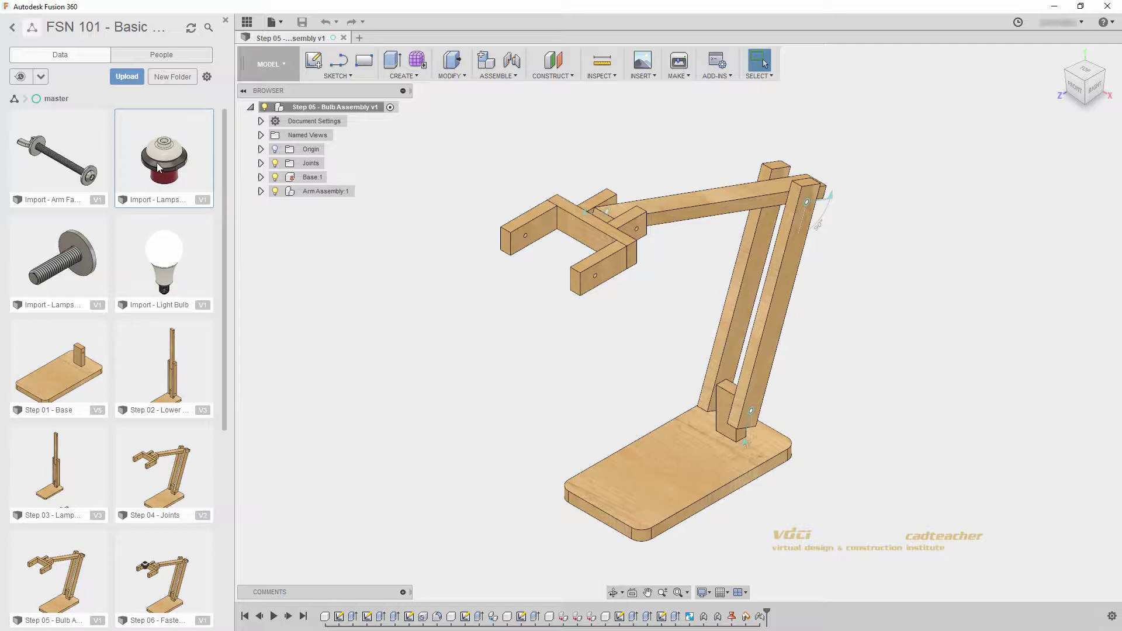
pyautogui.moveTo(157, 162); pyautogui.dragTo(402, 268)
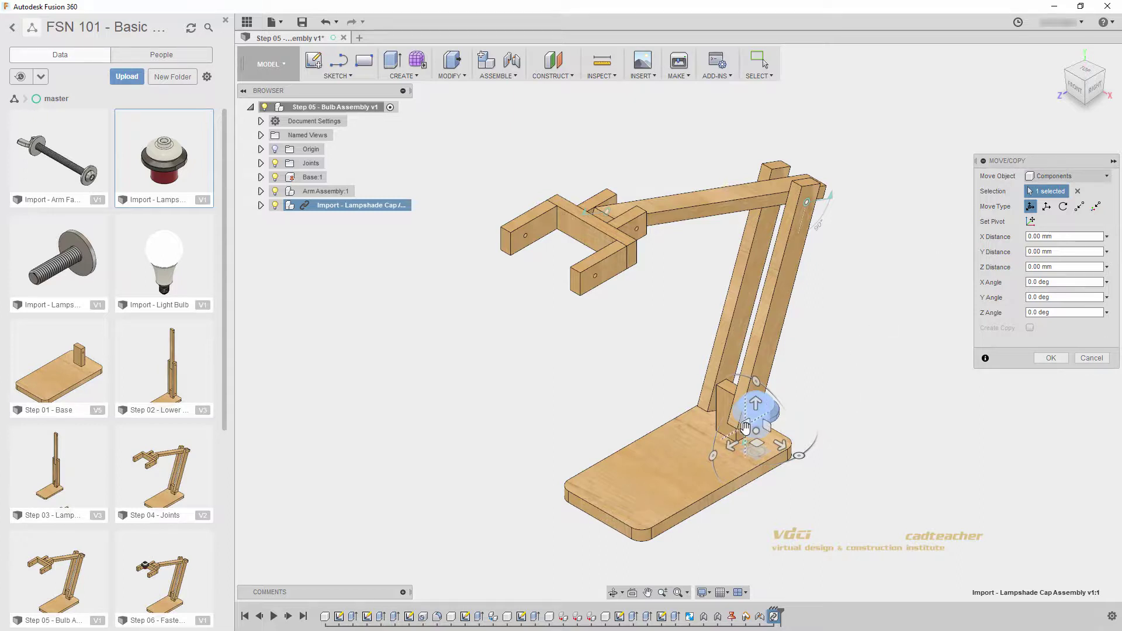
pyautogui.moveTo(747, 422); pyautogui.dragTo(457, 346)
pyautogui.press('Return')
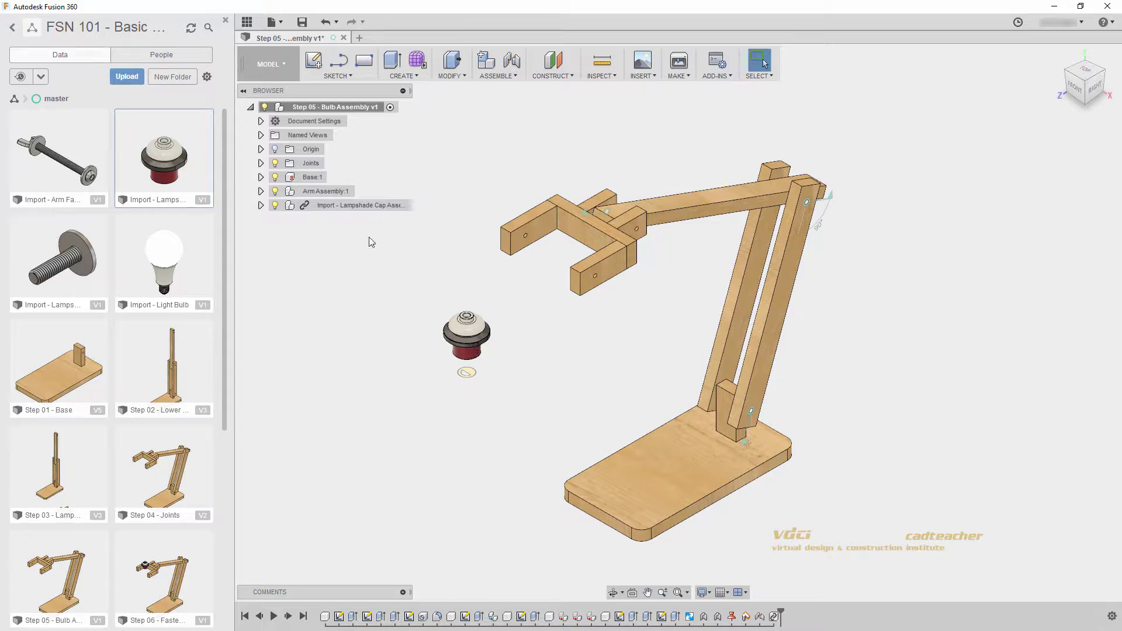
pyautogui.click(261, 205)
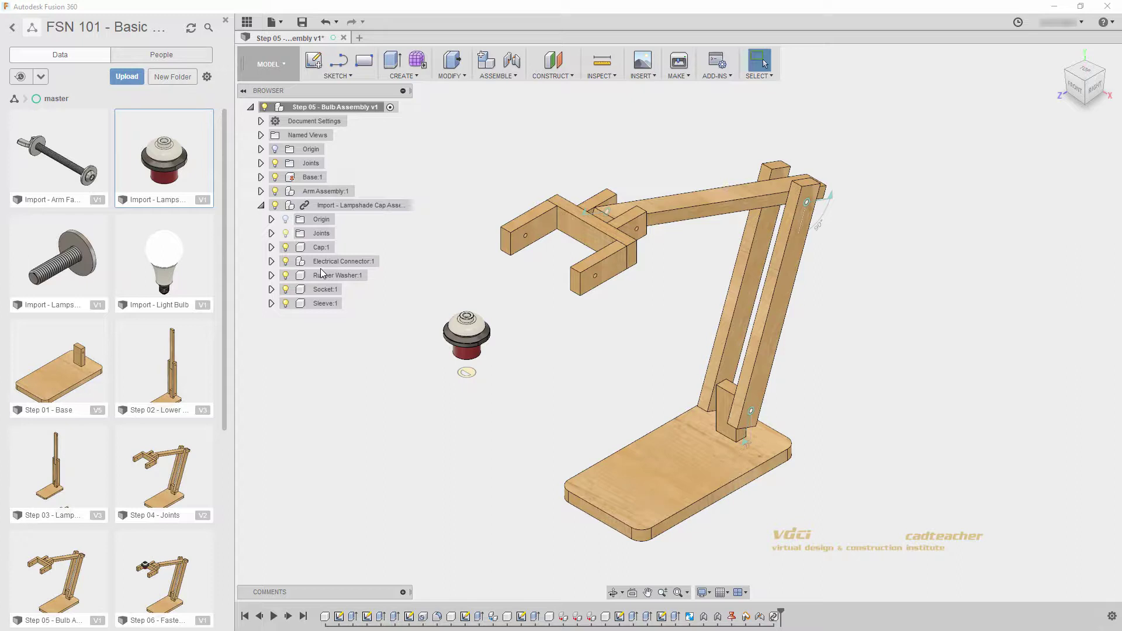
pyautogui.click(286, 234)
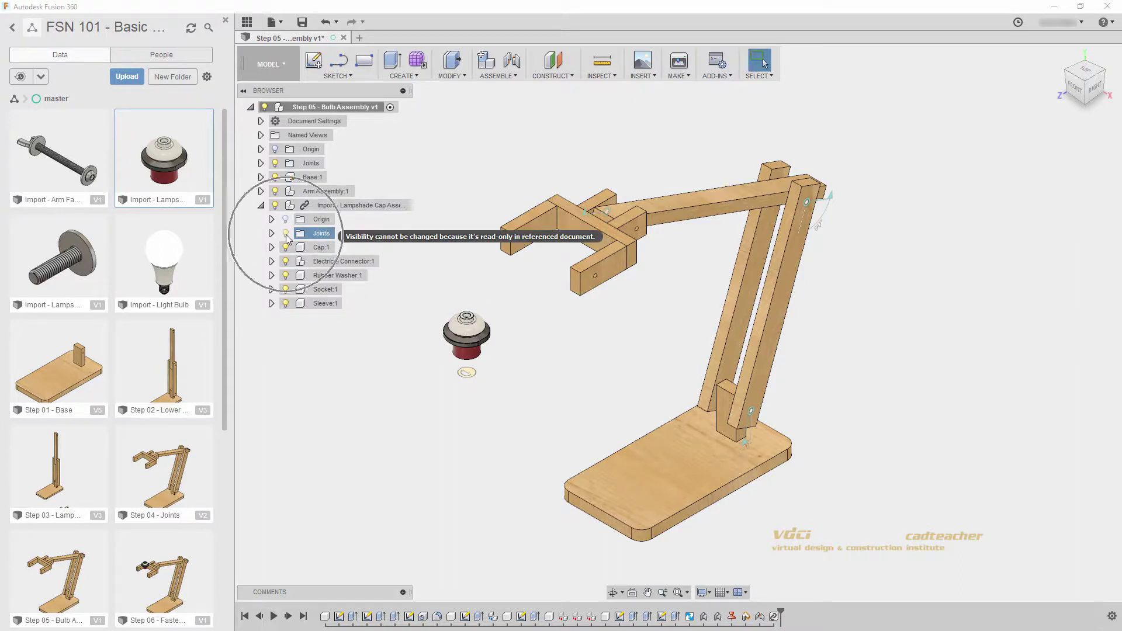
pyautogui.click(284, 219)
pyautogui.click(271, 247)
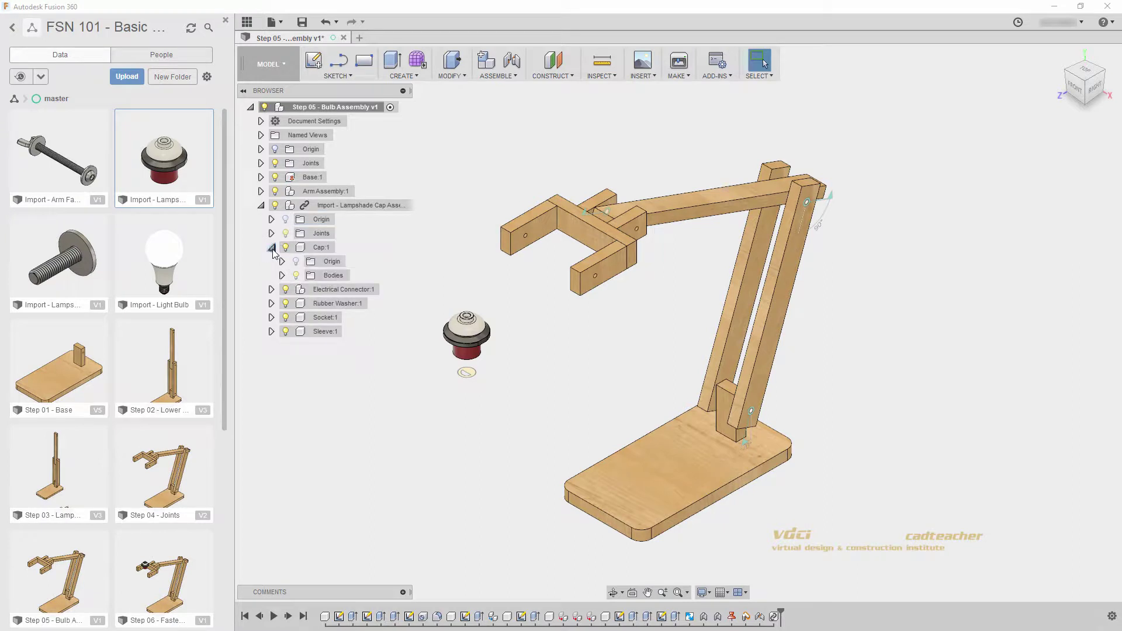
pyautogui.click(281, 275)
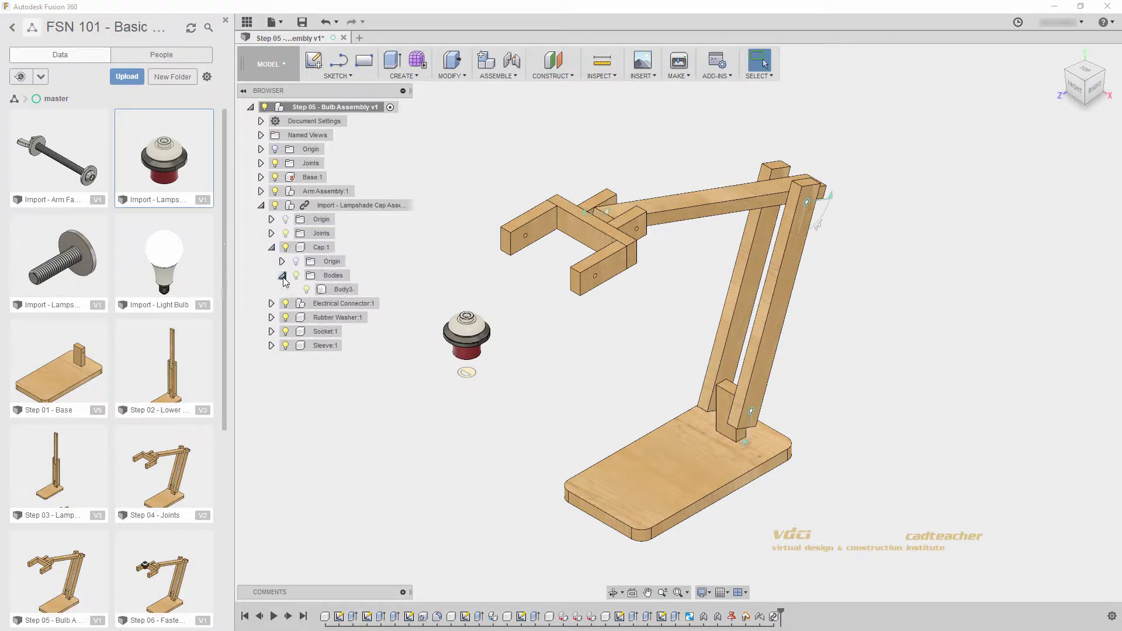
pyautogui.click(345, 292)
pyautogui.click(281, 275)
pyautogui.click(271, 247)
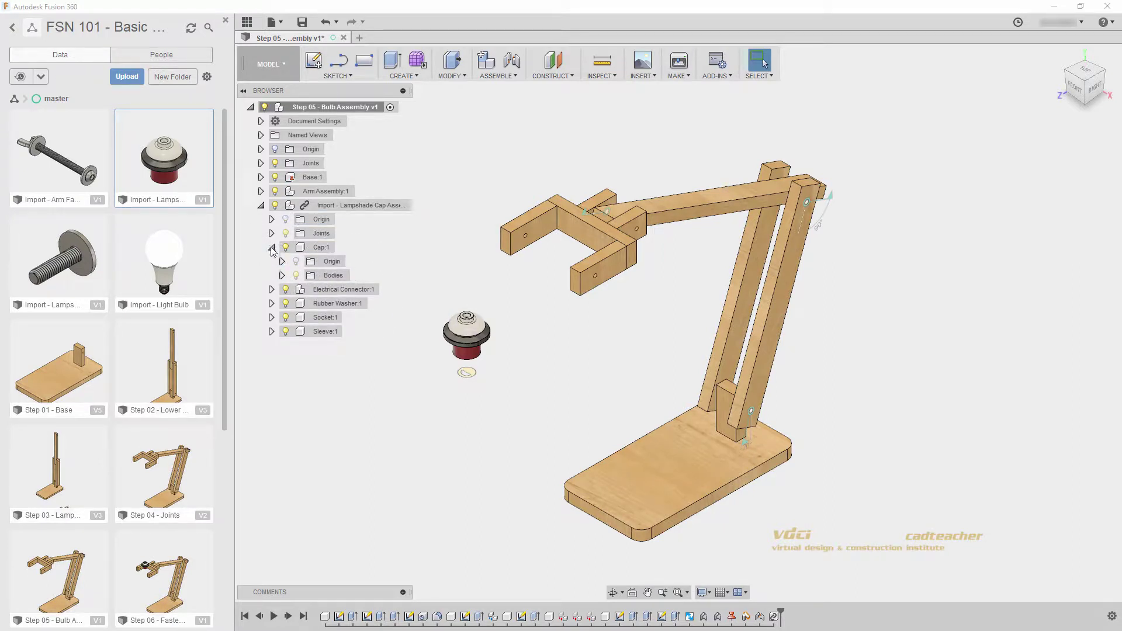
pyautogui.click(304, 207)
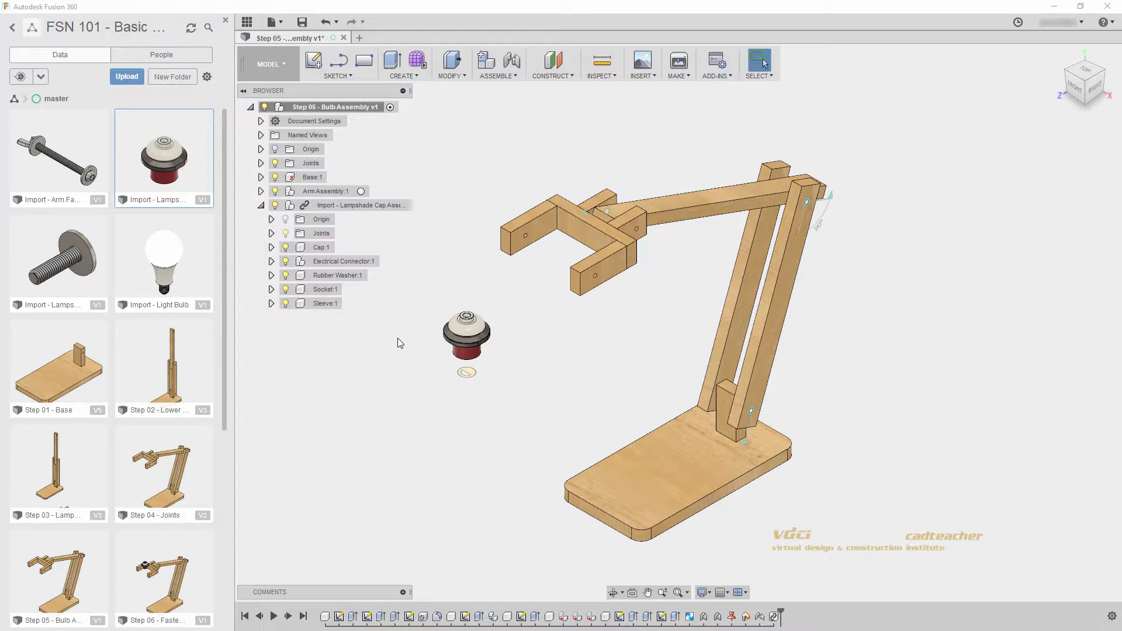
pyautogui.click(261, 206)
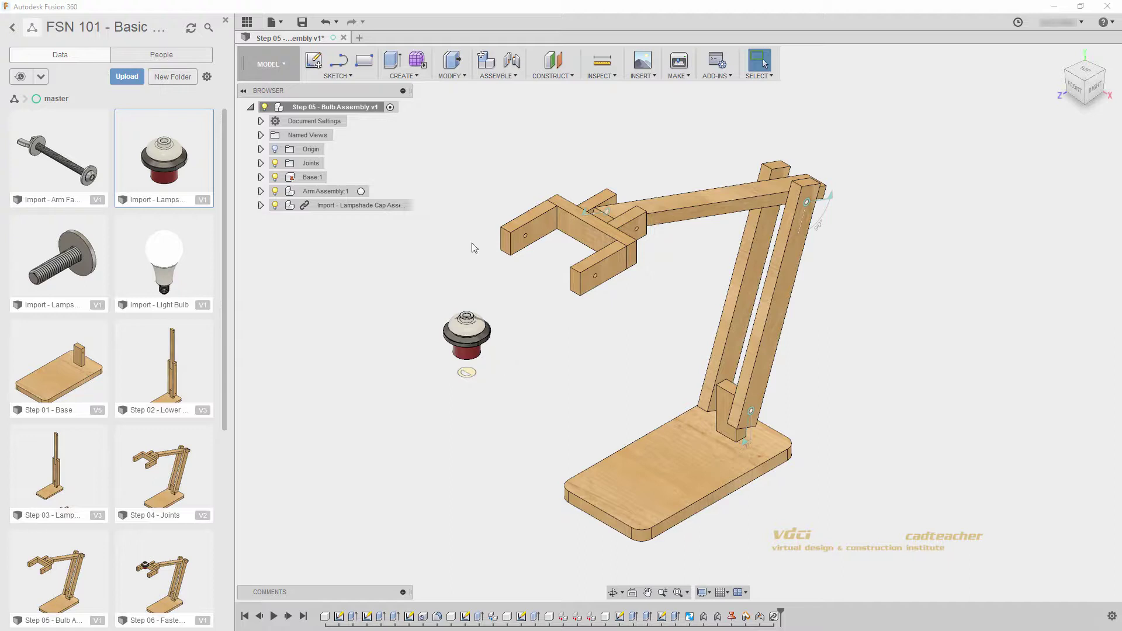
pyautogui.click(496, 76)
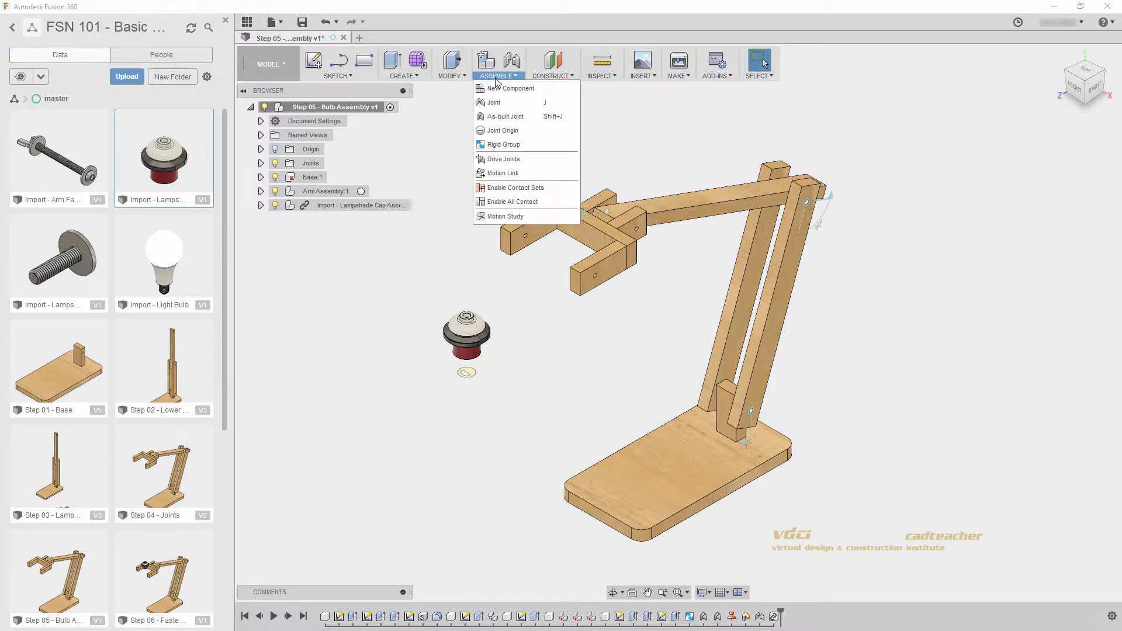
pyautogui.click(503, 131)
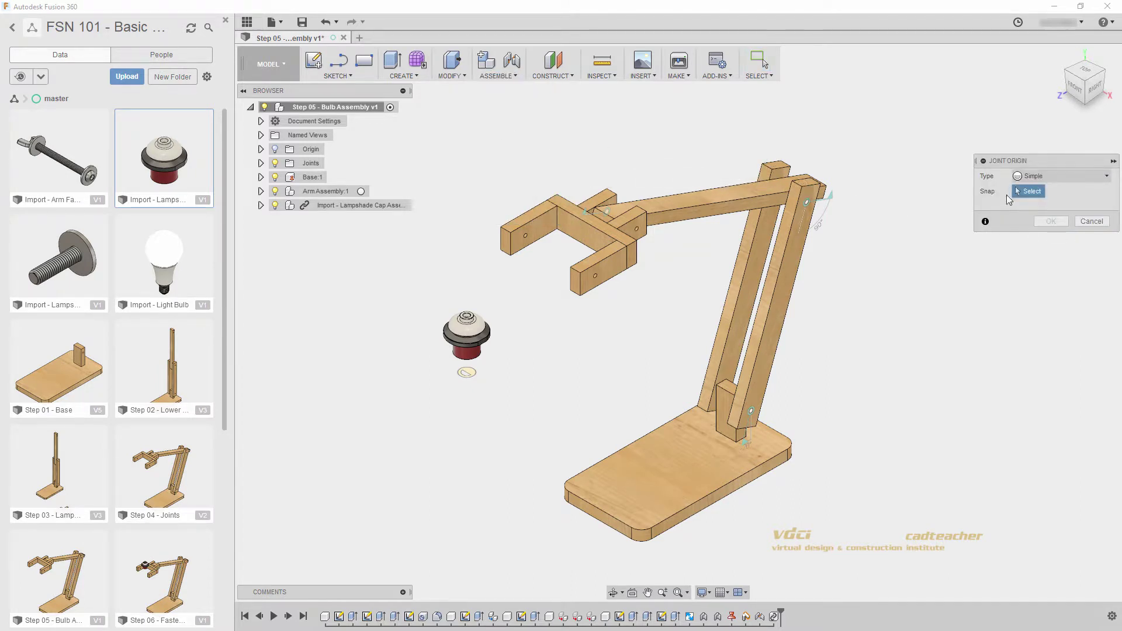
pyautogui.click(1057, 178)
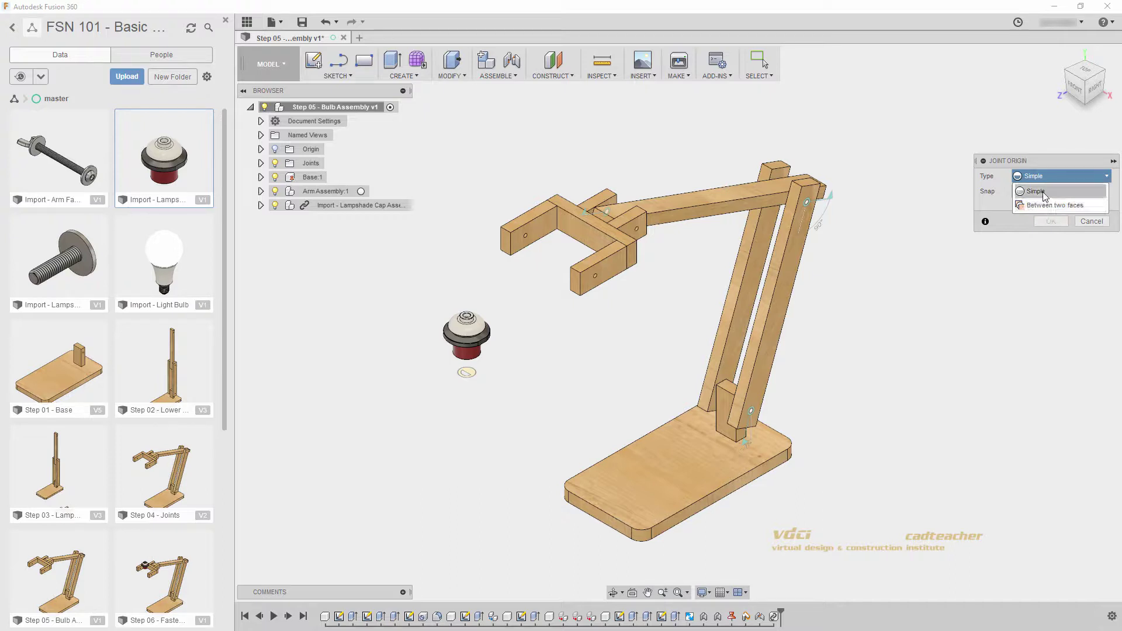
pyautogui.click(1043, 192)
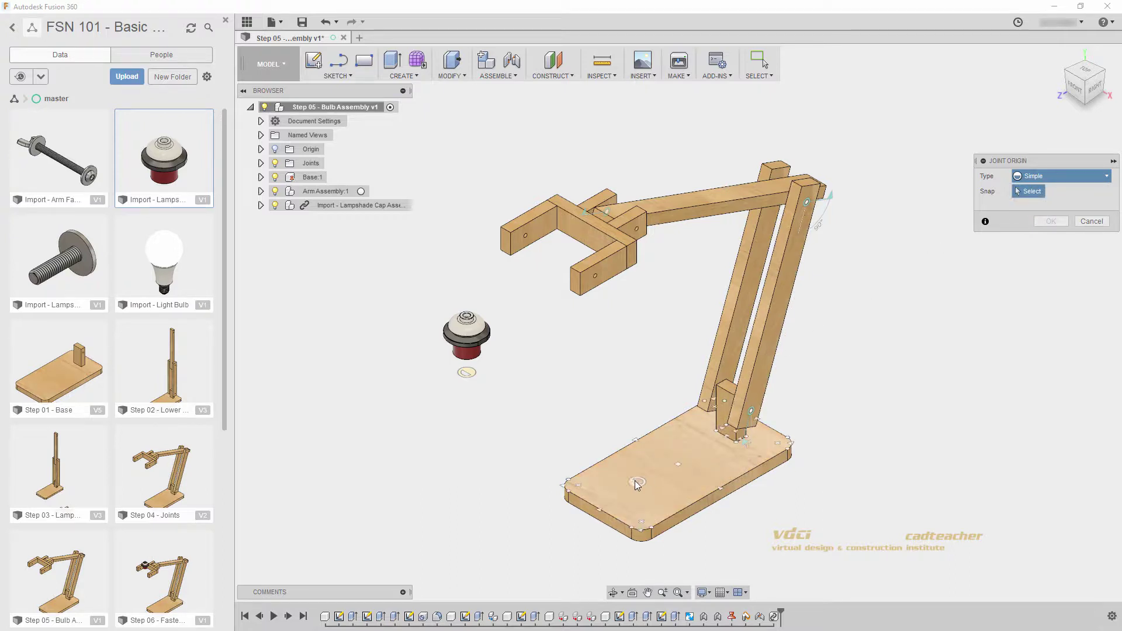
pyautogui.click(685, 465)
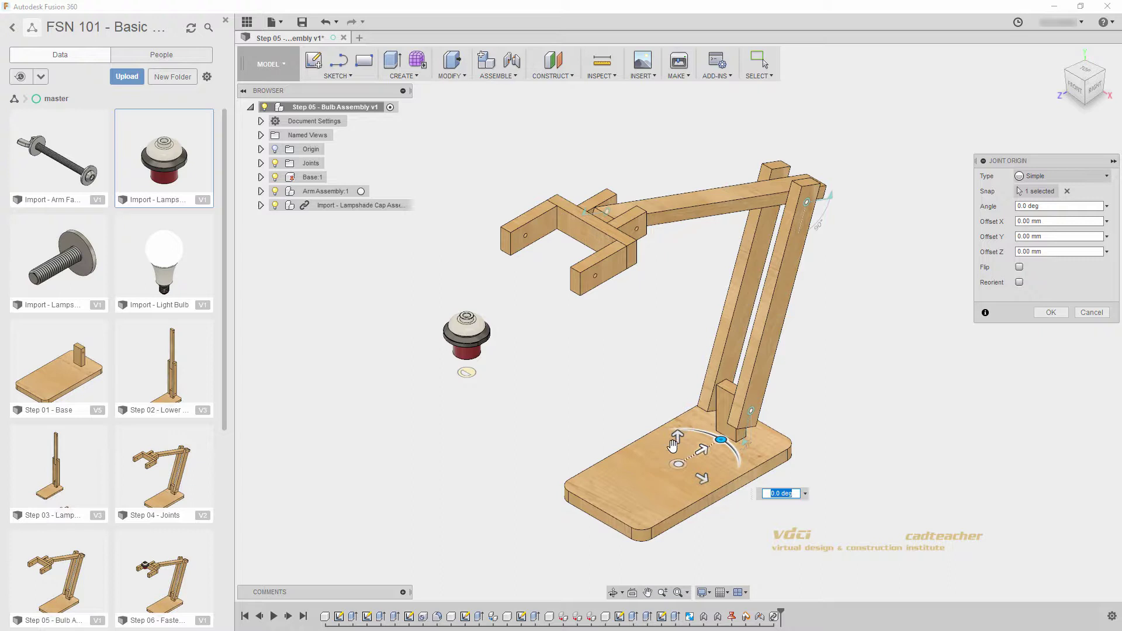
pyautogui.moveTo(702, 449); pyautogui.dragTo(641, 453)
pyautogui.moveTo(716, 437)
pyautogui.mouseDown()
pyautogui.moveTo(730, 450)
pyautogui.moveTo(725, 443)
pyautogui.mouseUp()
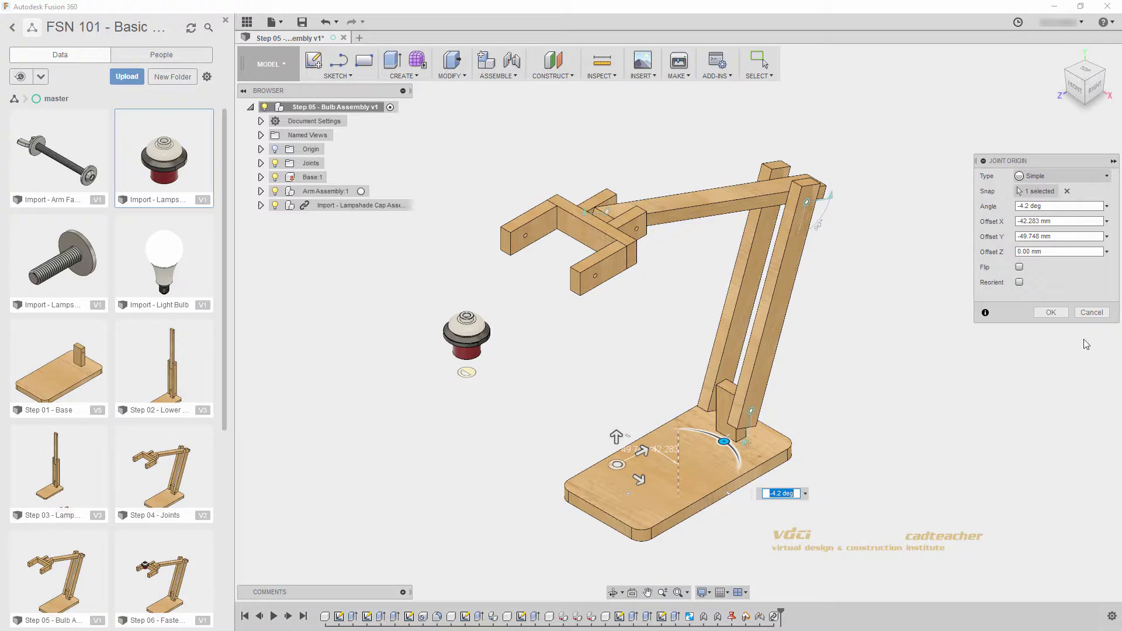
pyautogui.click(1090, 312)
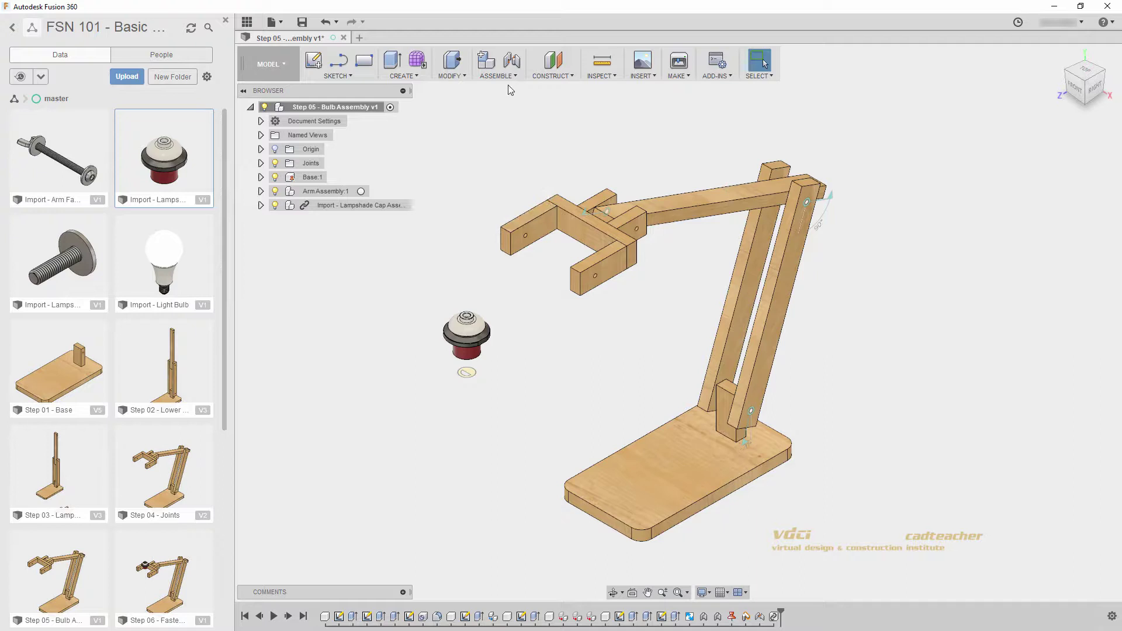
# Step: Start a 'Between two faces' joint origin on the two inner prong end faces
pyautogui.click(497, 75)
pyautogui.click(516, 133)
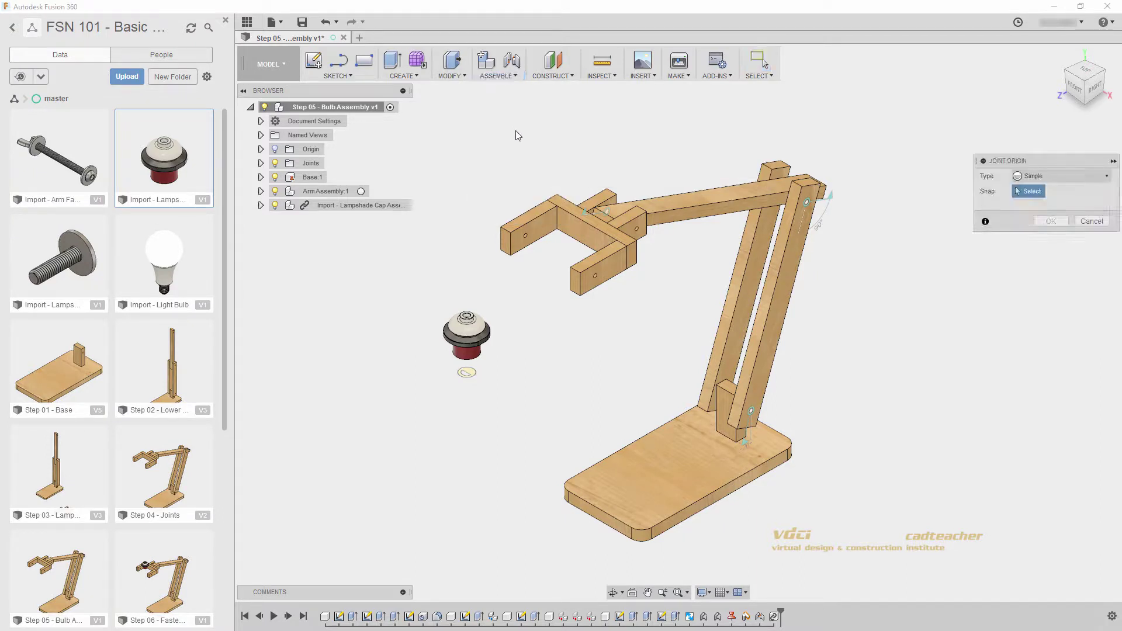
pyautogui.click(1054, 176)
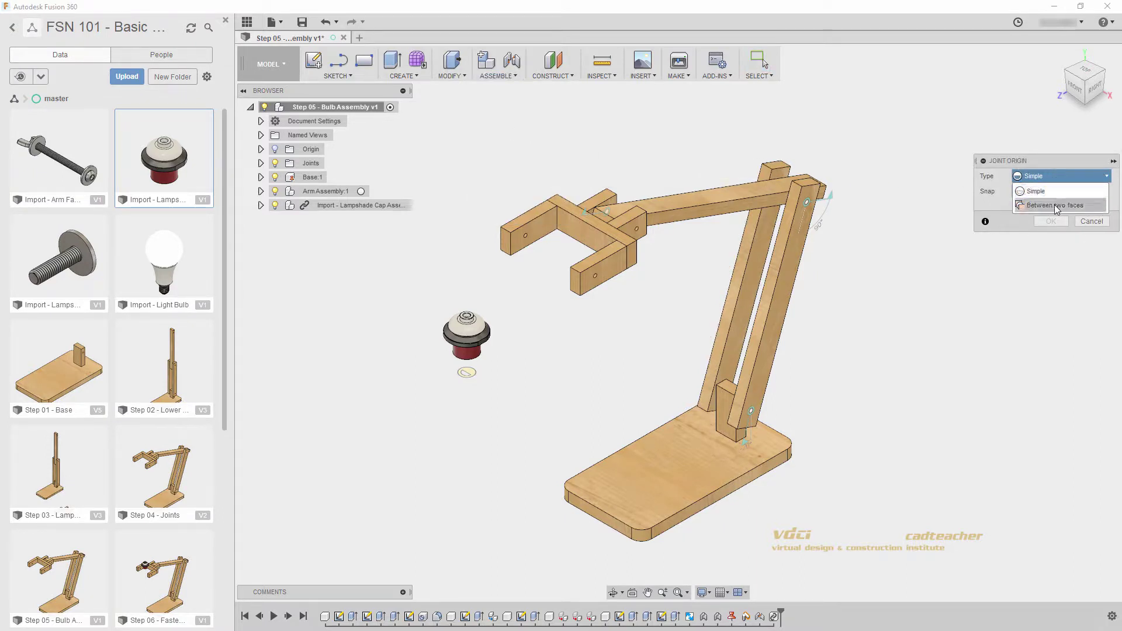
pyautogui.click(1054, 204)
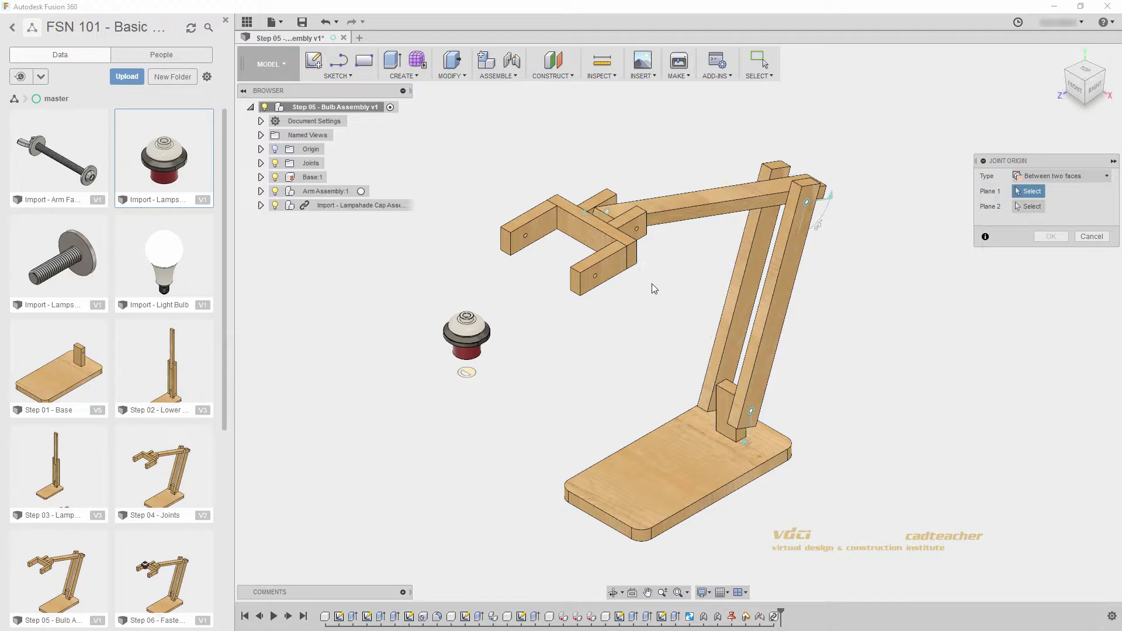
pyautogui.click(609, 273)
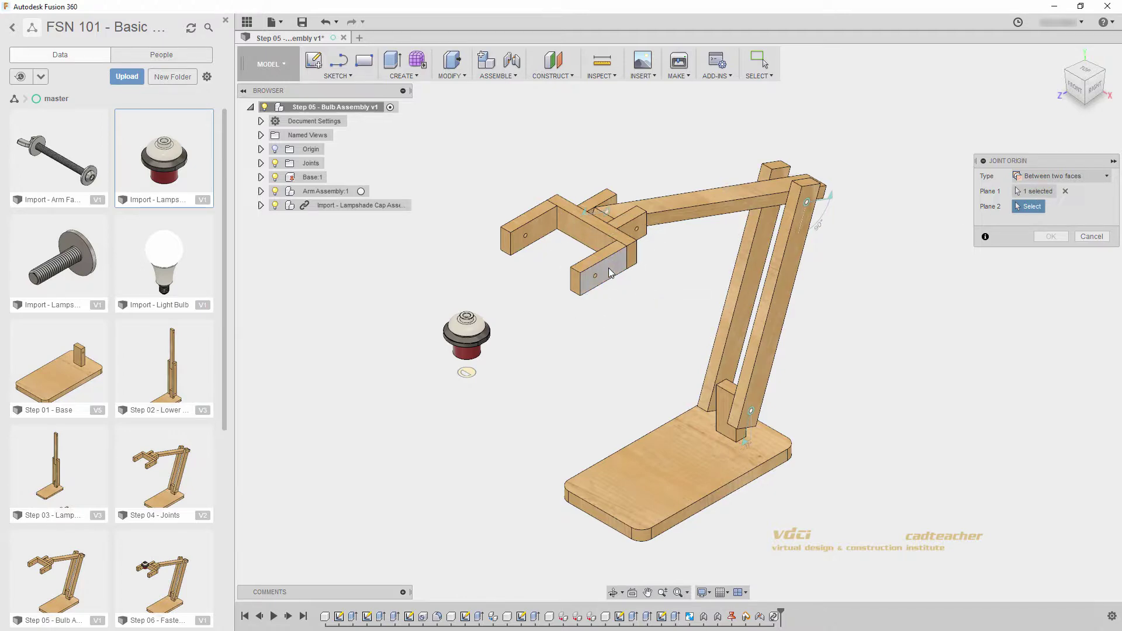
pyautogui.keyDown('shift'); pyautogui.moveTo(556, 283); pyautogui.dragTo(668, 275, button='middle'); pyautogui.keyUp('shift')
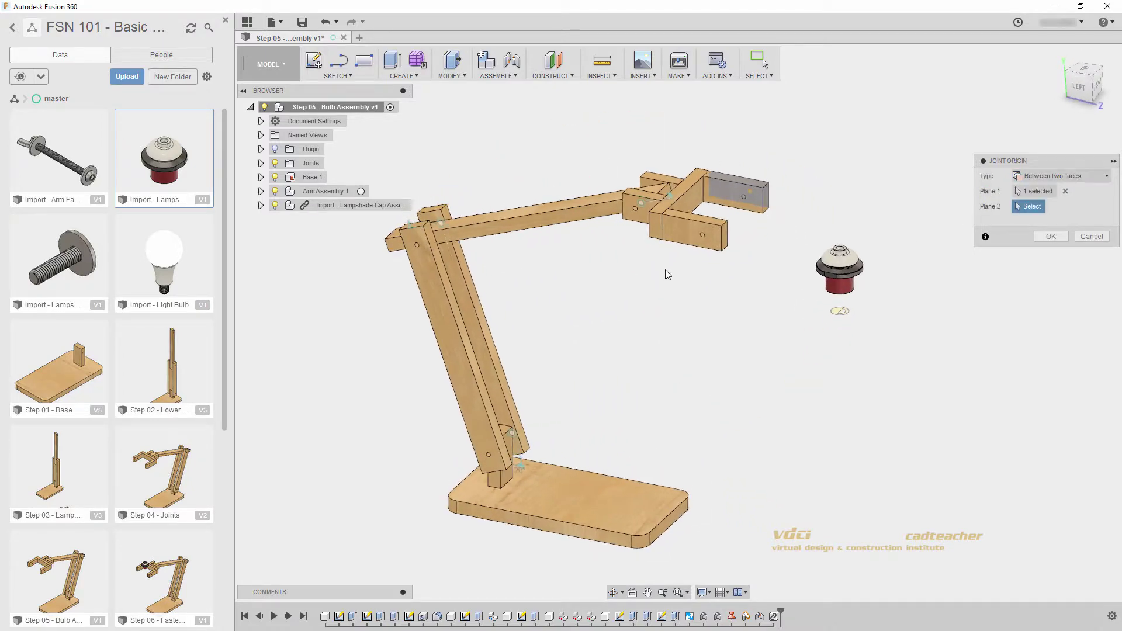
pyautogui.click(684, 235)
pyautogui.moveTo(774, 308); pyautogui.dragTo(714, 325, button='middle')
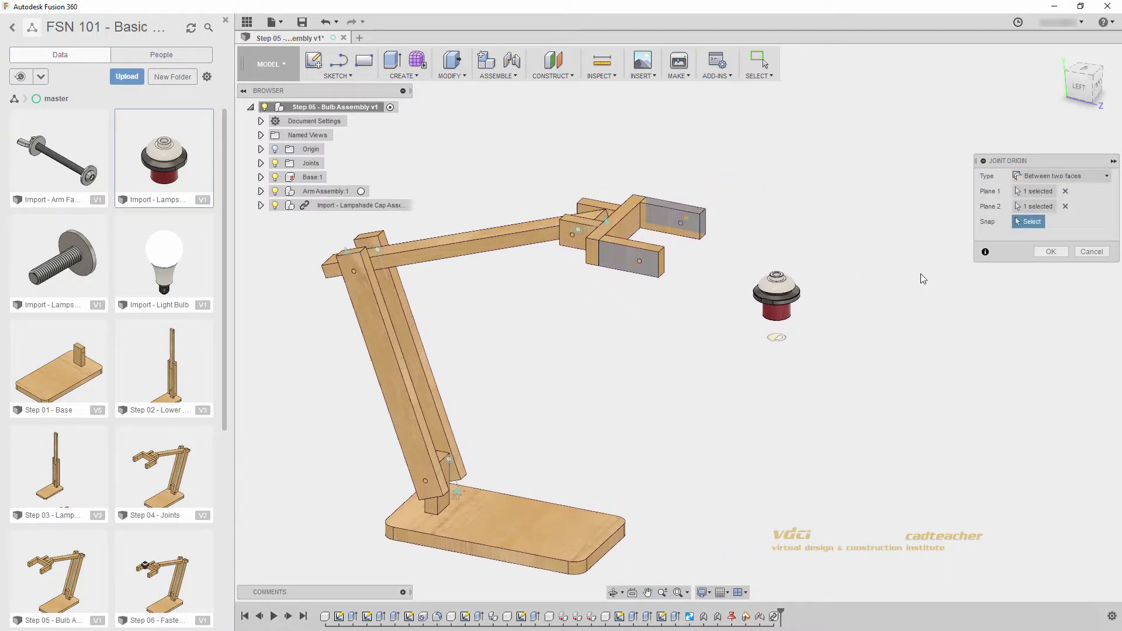
# Step: Snap the joint origin to the face centre and inspect its position
pyautogui.click(1032, 222)
pyautogui.press('ctrl')
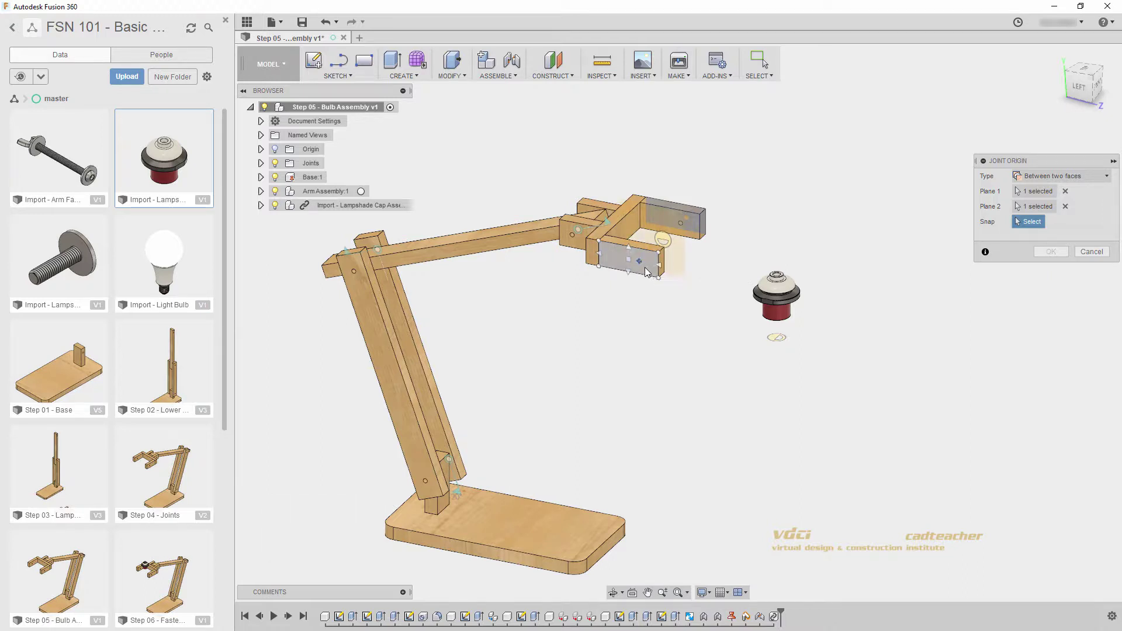
pyautogui.scroll(5, 645, 269)
pyautogui.press('ctrl')
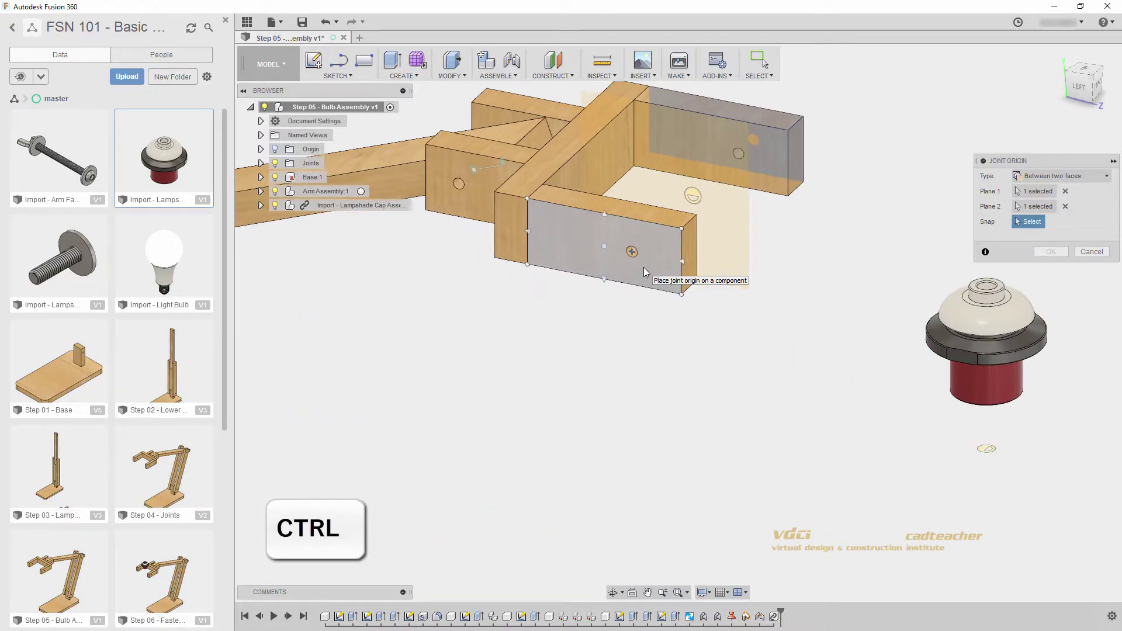
pyautogui.click(644, 268)
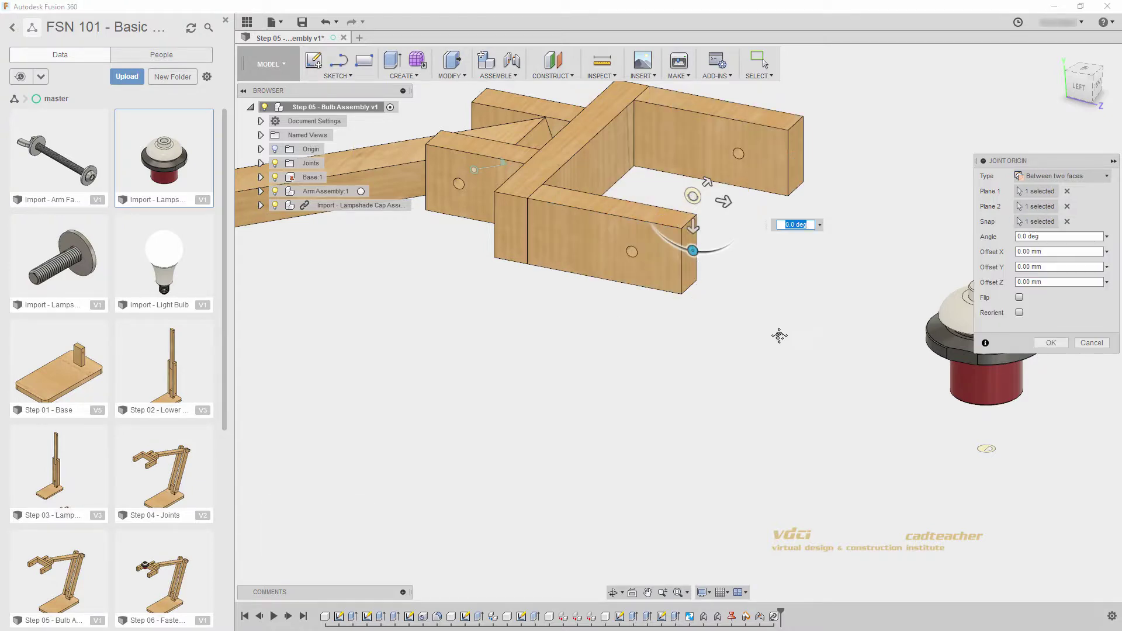
pyautogui.keyDown('shift'); pyautogui.moveTo(779, 336); pyautogui.dragTo(685, 336, button='middle'); pyautogui.keyUp('shift')
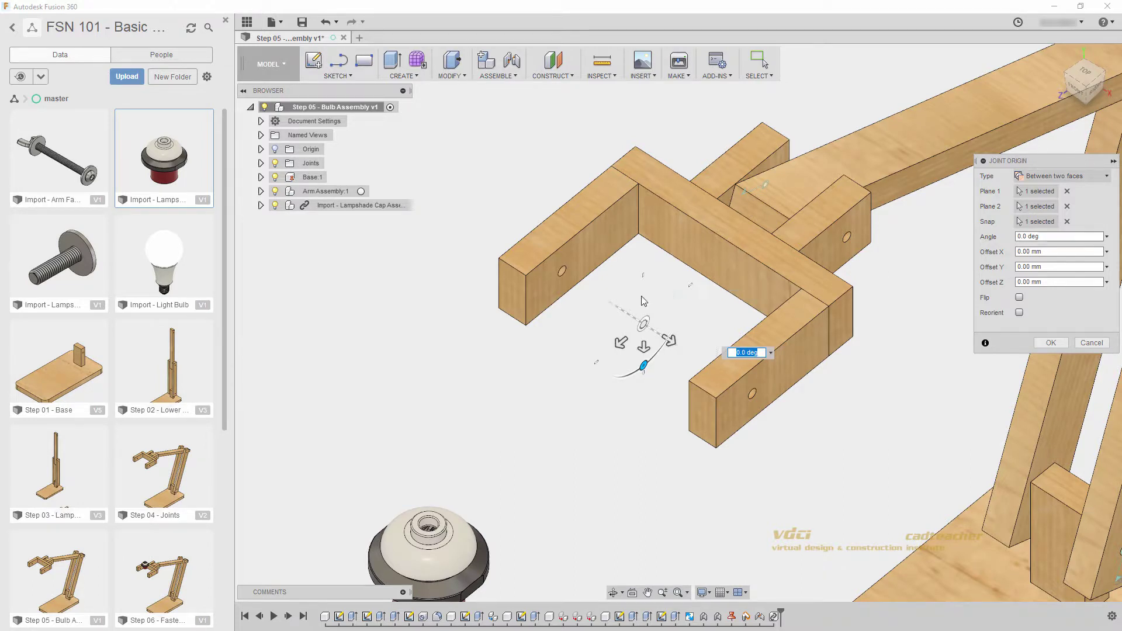
pyautogui.moveTo(570, 431); pyautogui.dragTo(607, 263, button='middle')
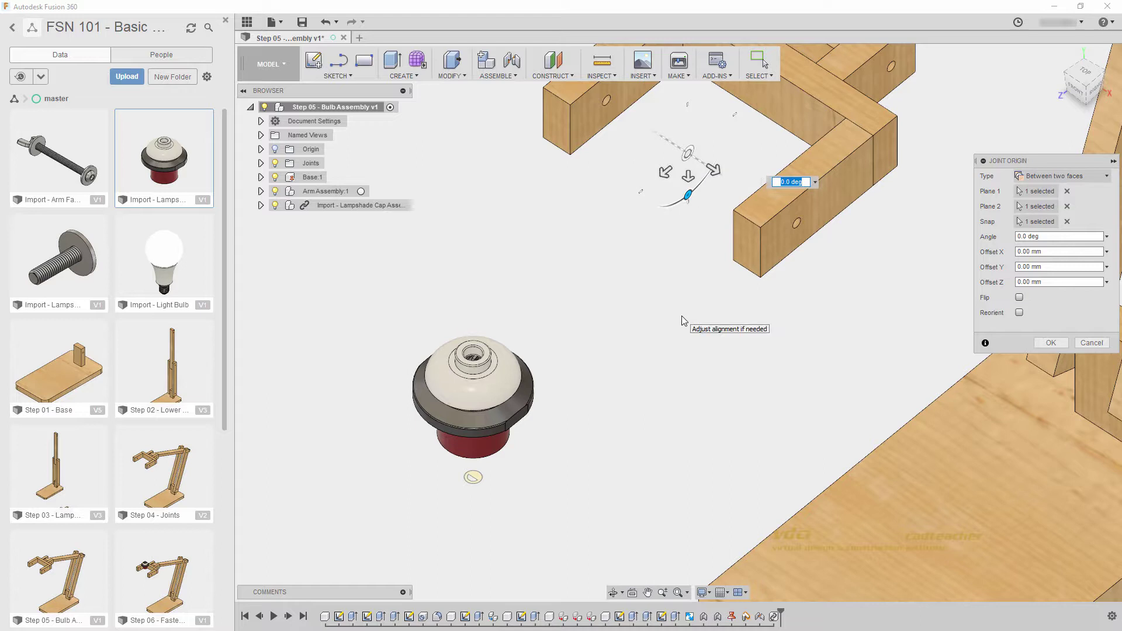
pyautogui.moveTo(685, 321); pyautogui.dragTo(669, 378, button='middle')
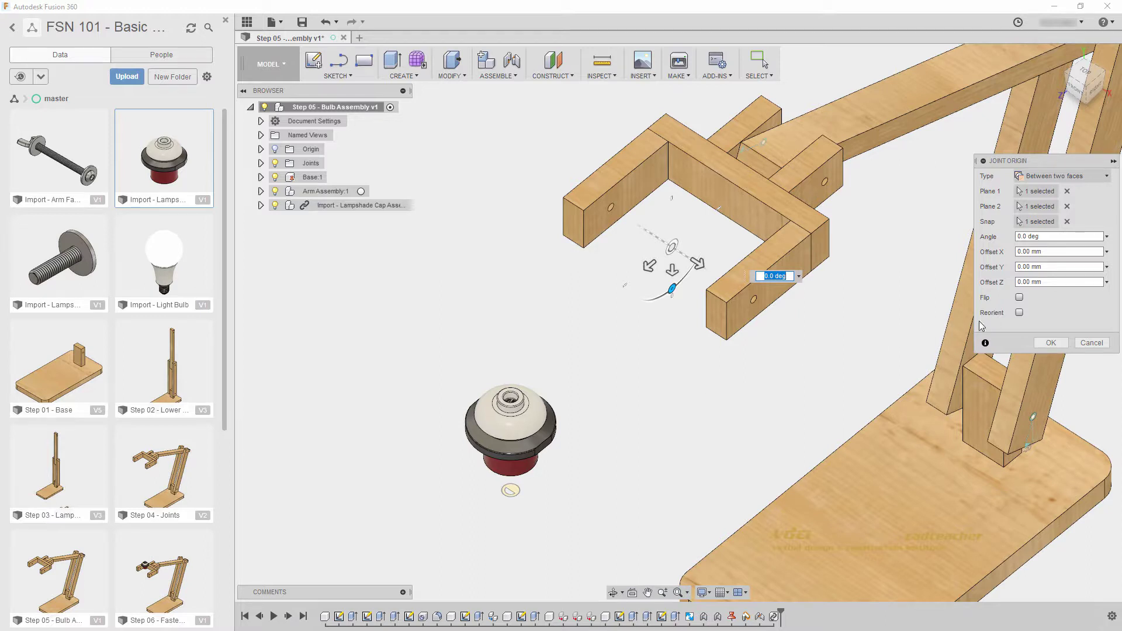
# Step: Reorient the joint origin's Z axis to the top beam face and commit it
pyautogui.click(1019, 313)
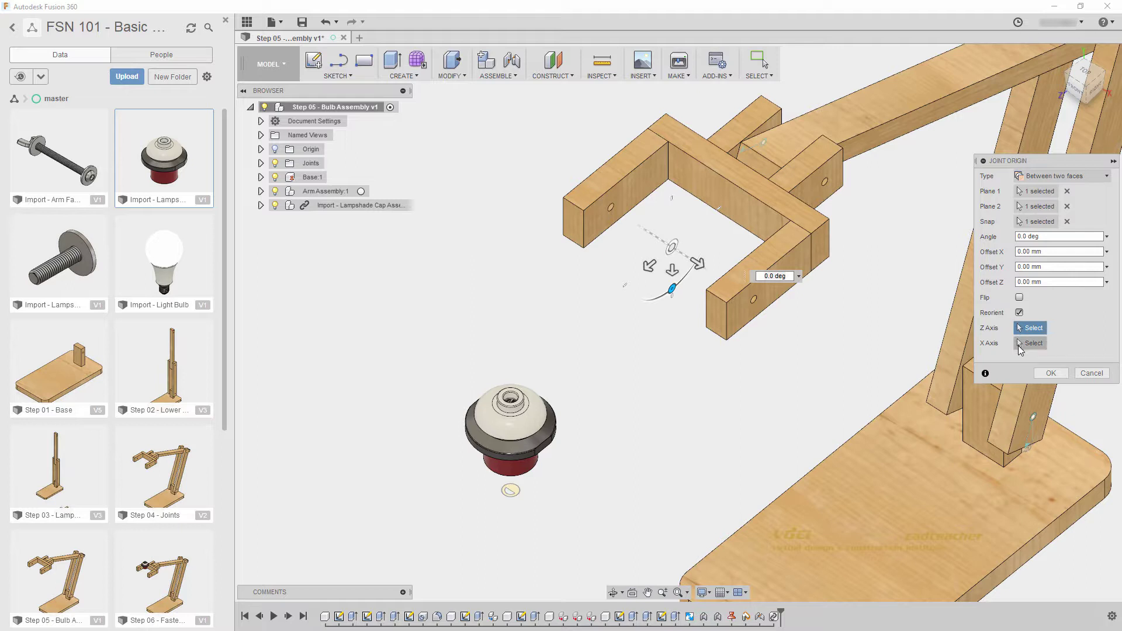
pyautogui.click(749, 181)
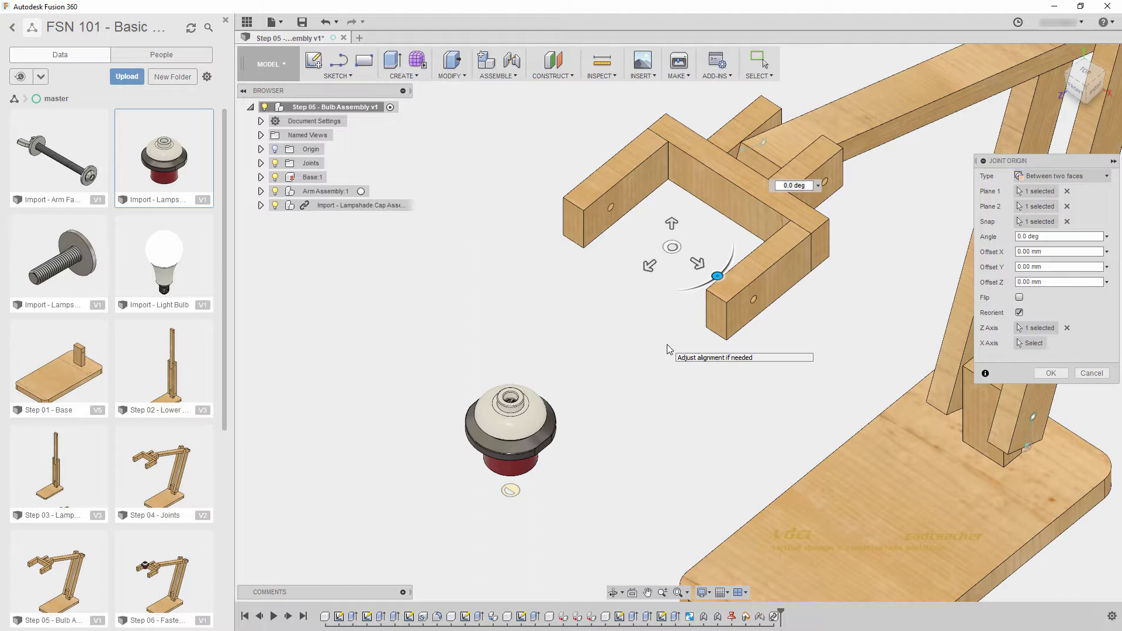
pyautogui.click(1020, 312)
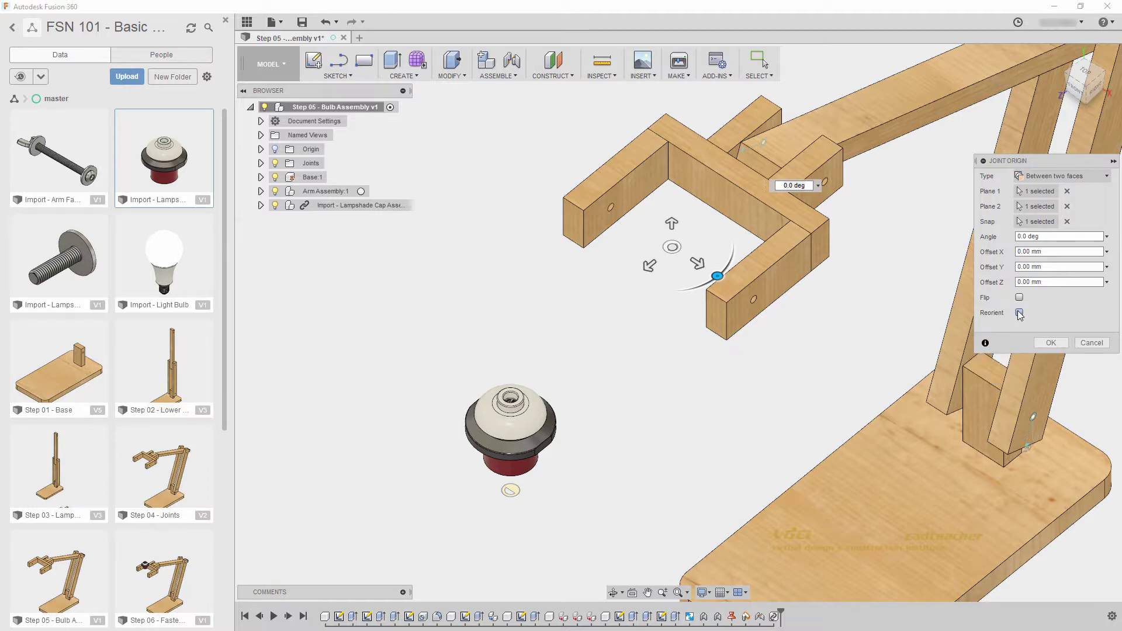
pyautogui.click(1019, 312)
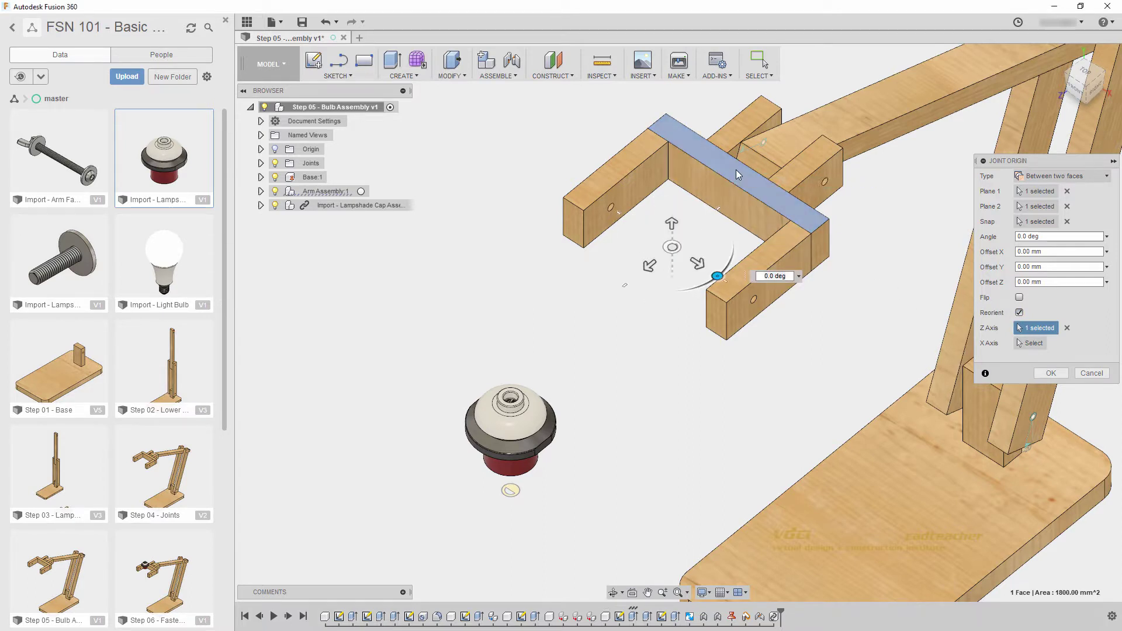
pyautogui.click(1044, 371)
# Step: Swing the upper arm to test its motion about the joints
pyautogui.moveTo(703, 420); pyautogui.dragTo(763, 233, button='middle')
pyautogui.moveTo(763, 232); pyautogui.dragTo(728, 209)
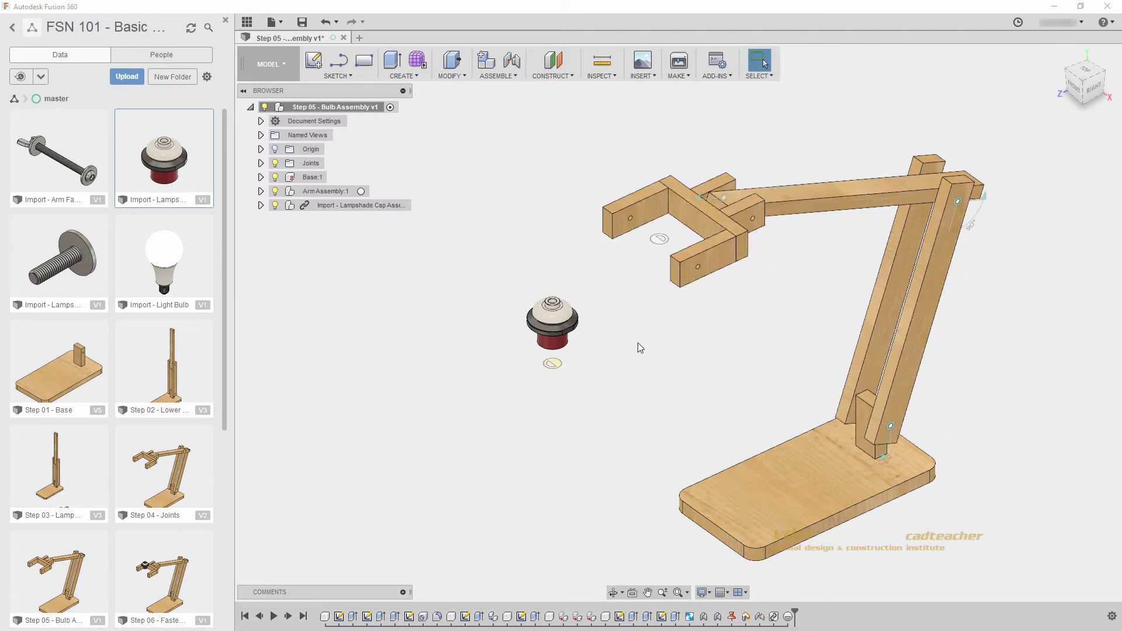
pyautogui.keyDown('shift'); pyautogui.moveTo(637, 342); pyautogui.dragTo(628, 322, button='middle'); pyautogui.keyUp('shift')
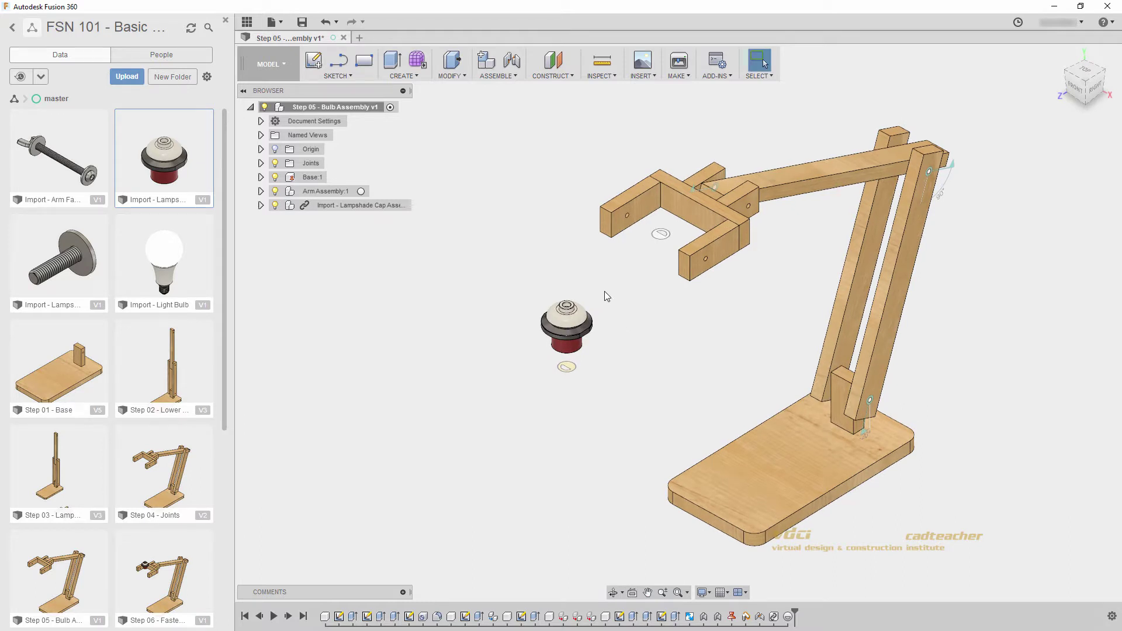
# Step: Create a Rigid joint from the lampshade cap's joint origin to the arm's joint origin
pyautogui.click(498, 75)
pyautogui.click(496, 105)
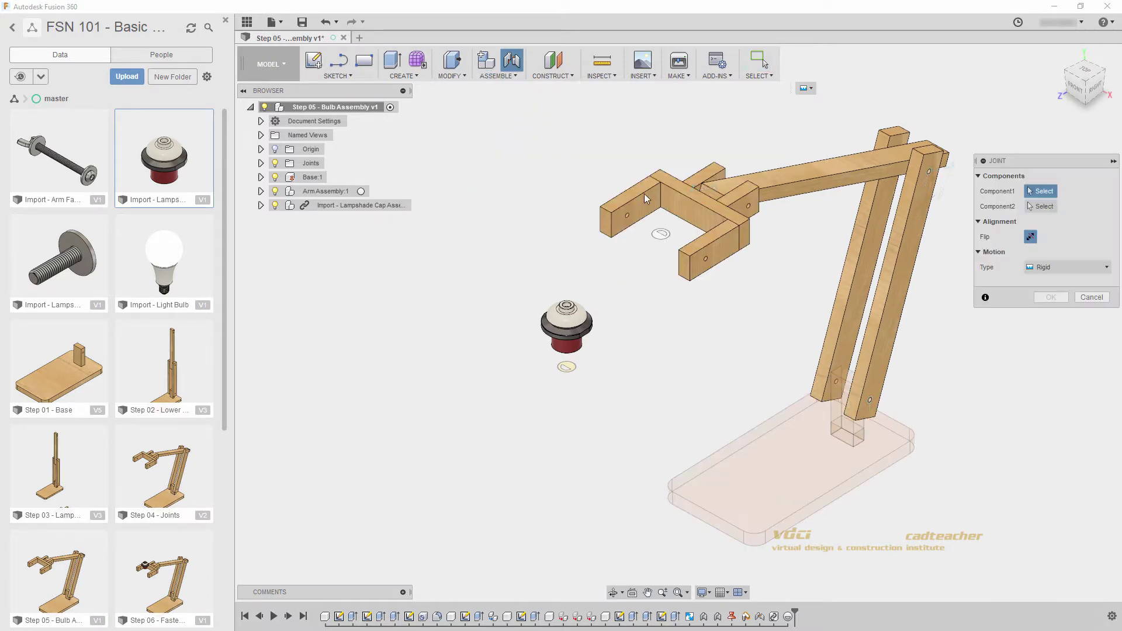
pyautogui.click(1043, 270)
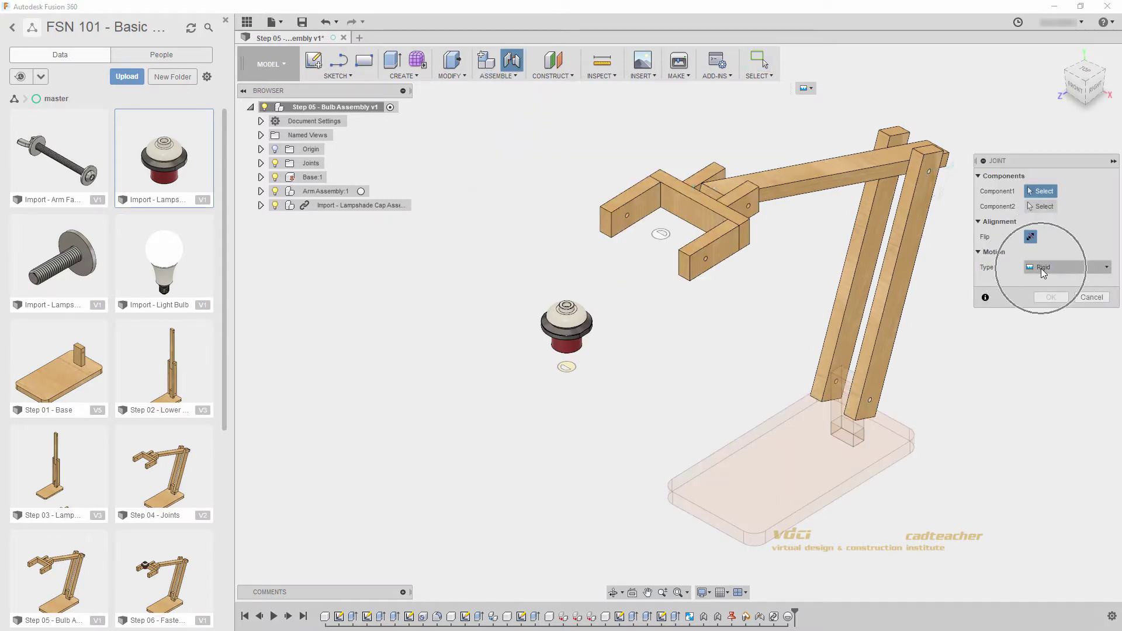
pyautogui.click(573, 369)
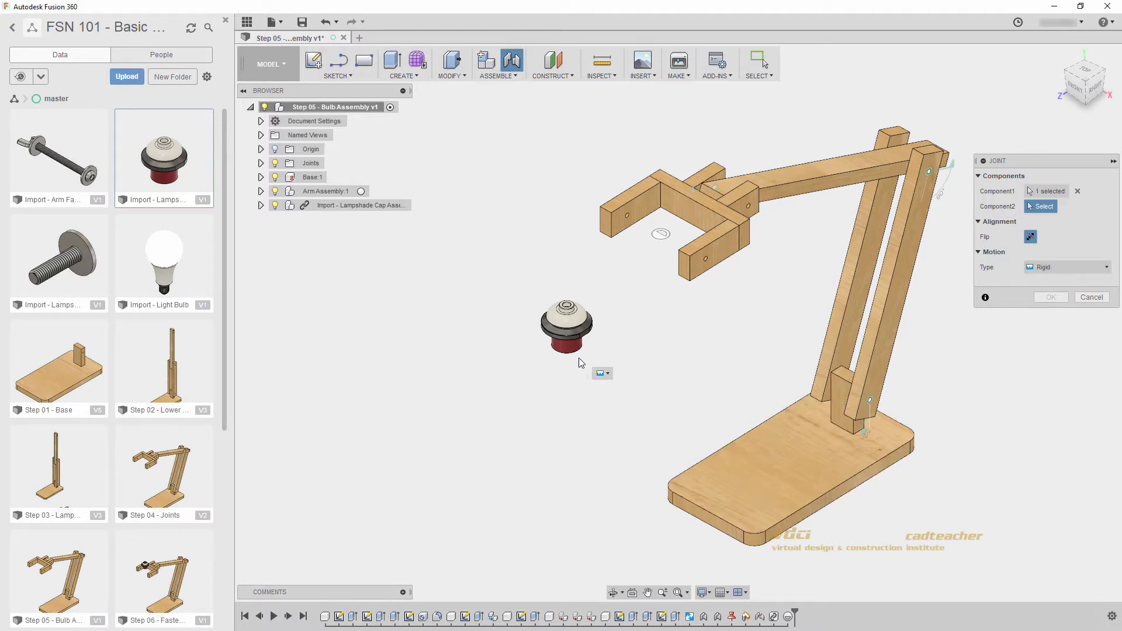
pyautogui.click(660, 235)
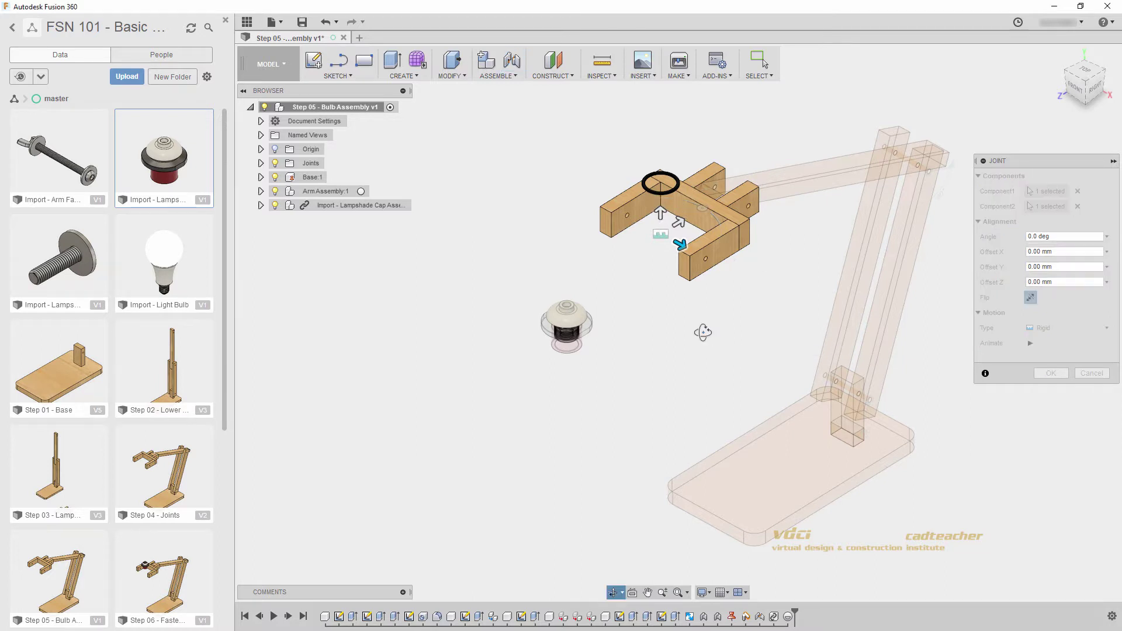
pyautogui.keyDown('shift'); pyautogui.moveTo(704, 331); pyautogui.dragTo(690, 380, button='middle'); pyautogui.keyUp('shift')
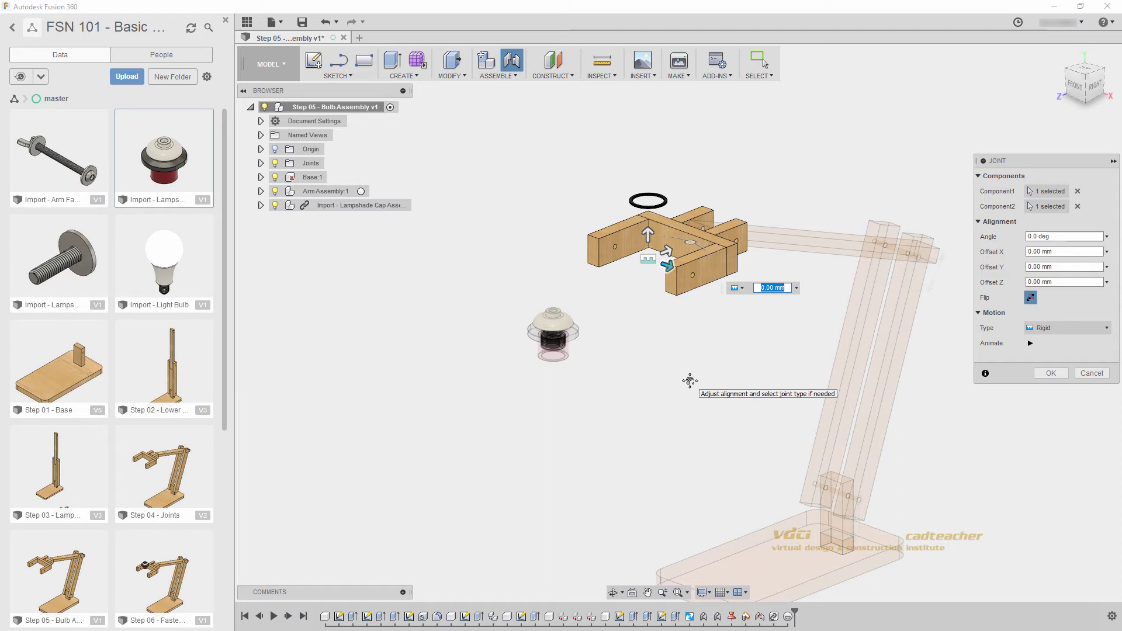
pyautogui.click(1056, 373)
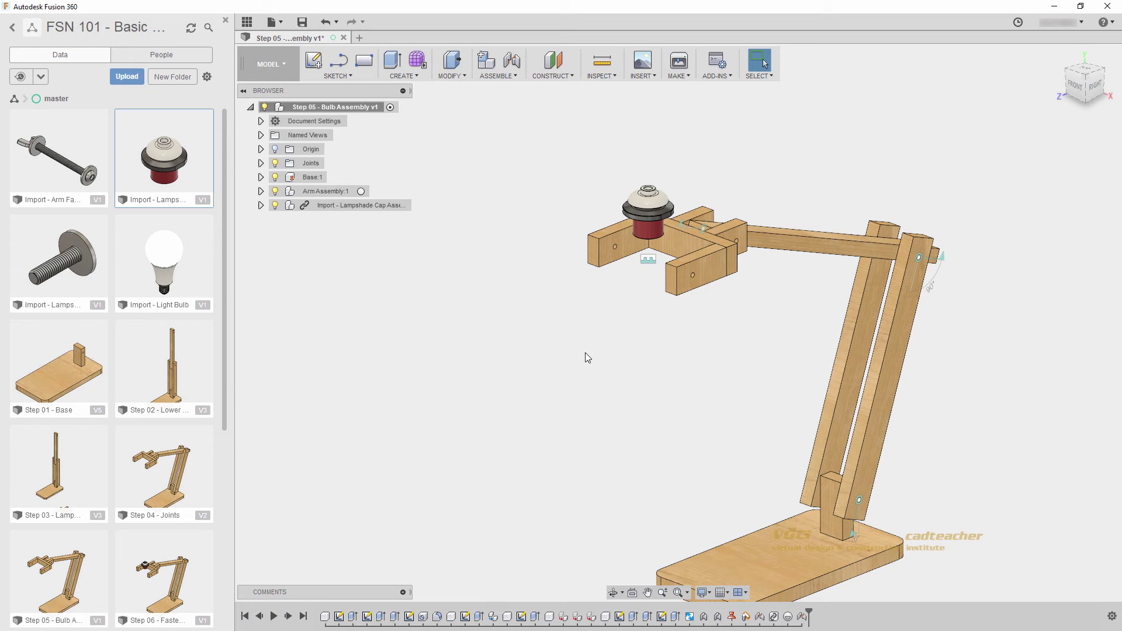
# Step: Return to the home view and save a new version described 'User Saved'
pyautogui.click(1057, 58)
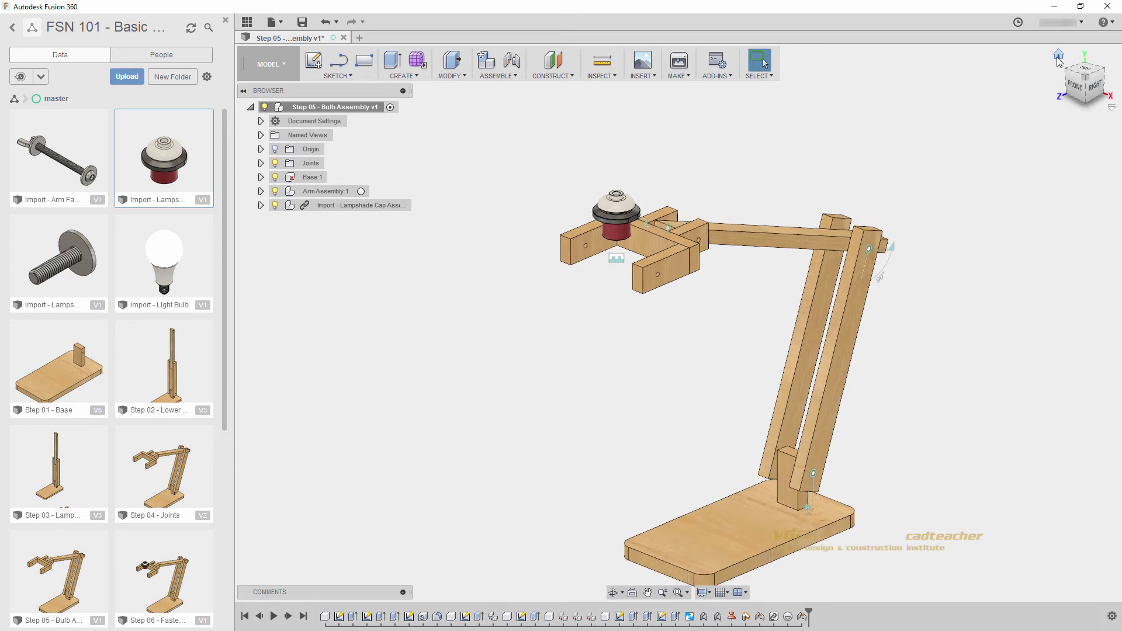
pyautogui.click(302, 21)
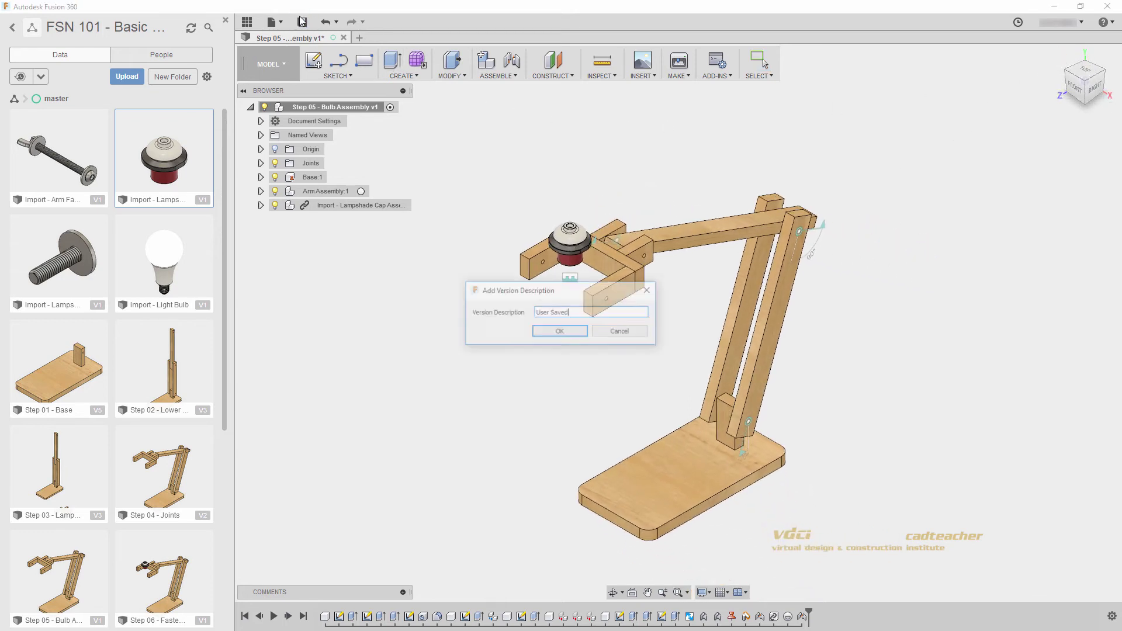
pyautogui.click(559, 332)
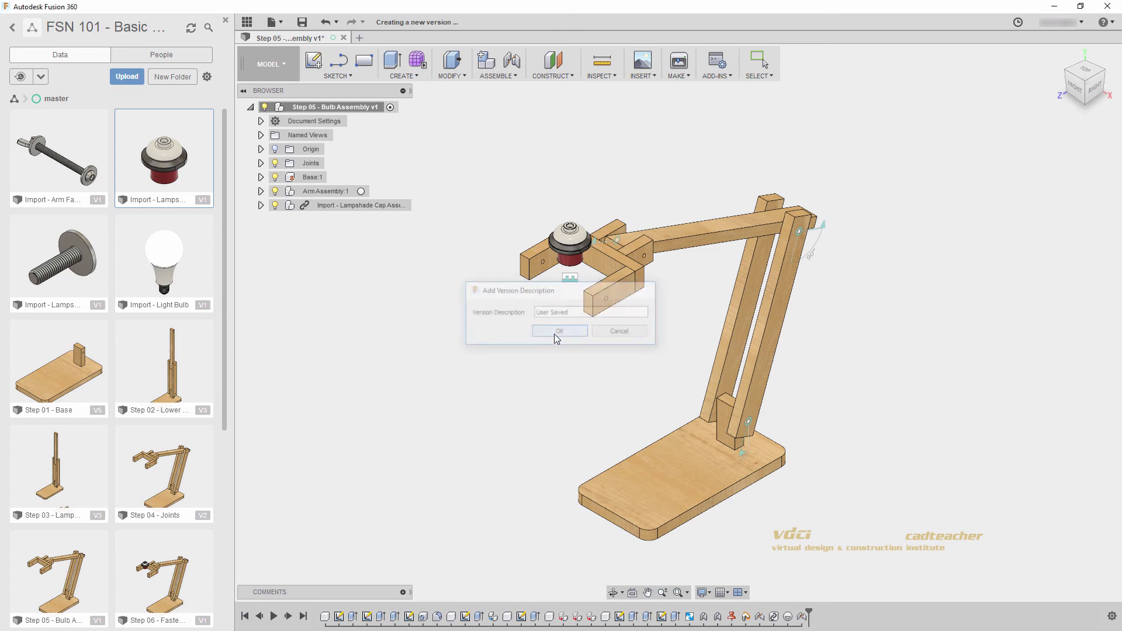